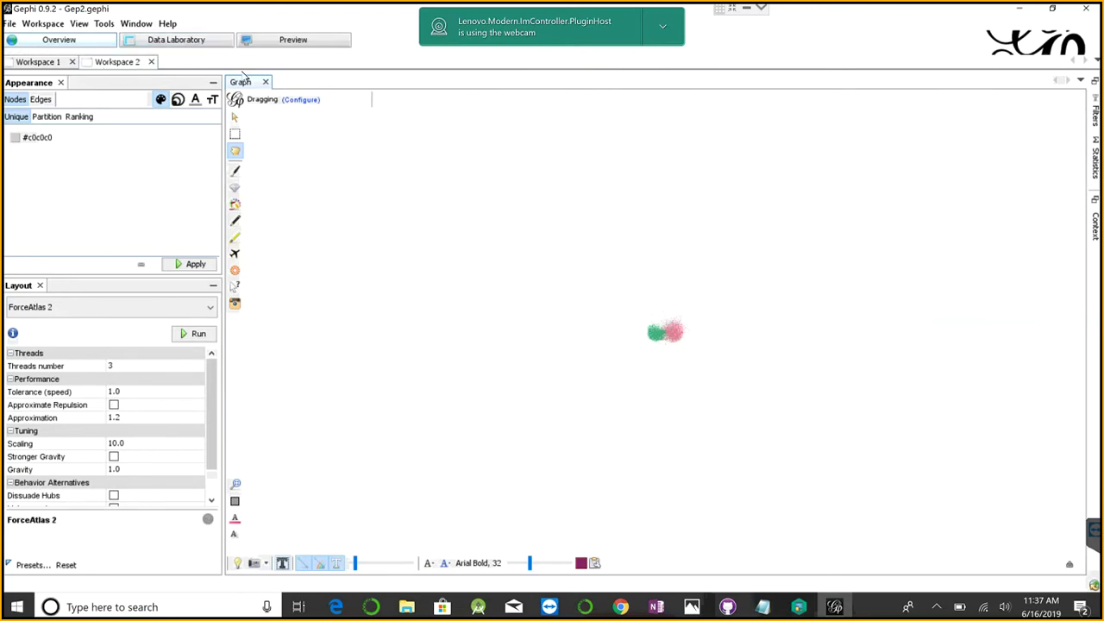
Step: Create Workspace 3 and view its empty nodes table in the Data Laboratory
{"action": "key", "text": "ctrl+n"}
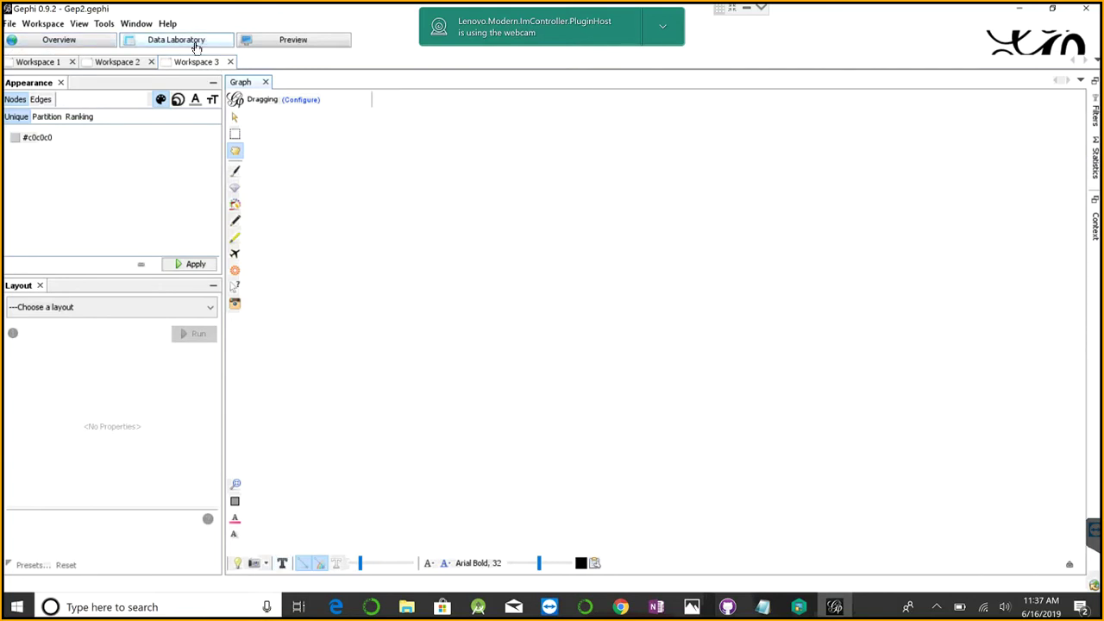
{"action": "left_click", "coordinate": [197, 45]}
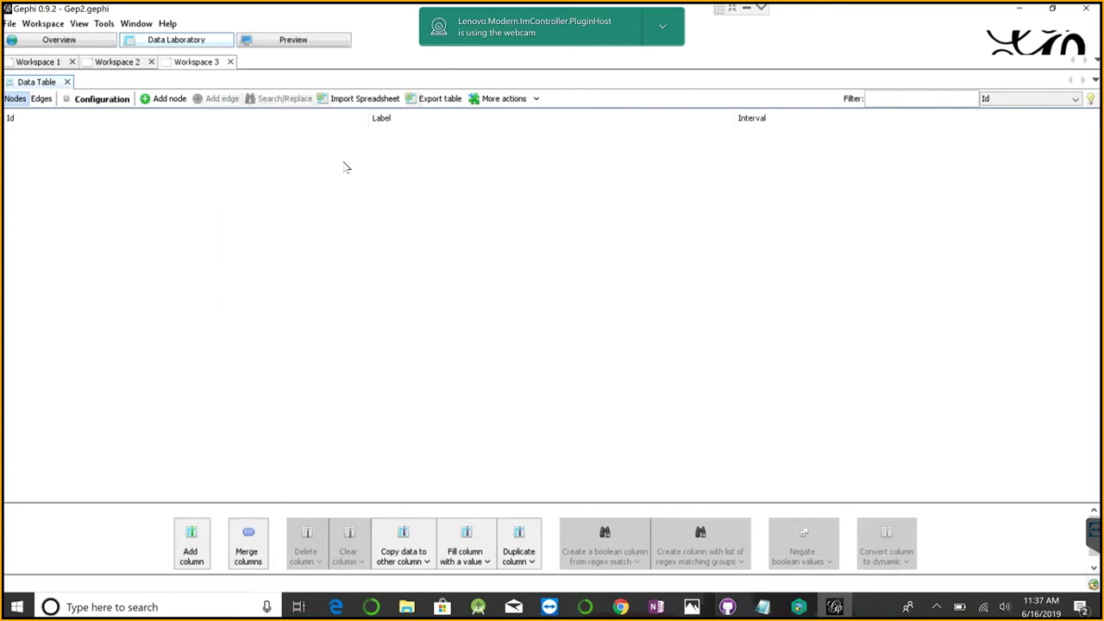
Step: Import polblogs.gml from the project folder through Import Spreadsheet
{"action": "left_click", "coordinate": [377, 102]}
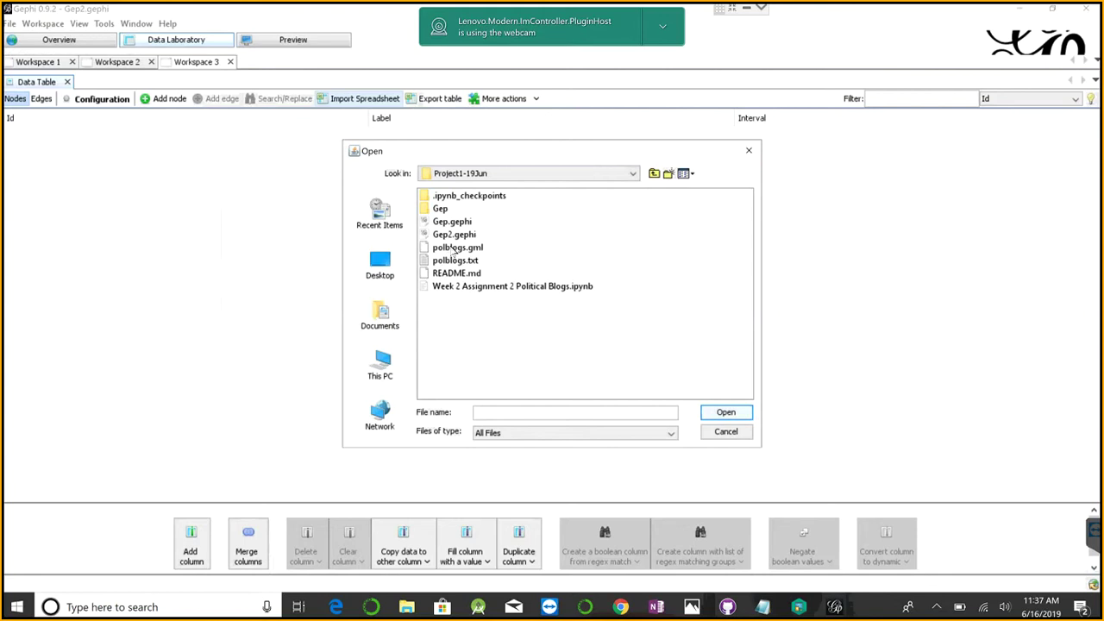
{"action": "left_click", "coordinate": [455, 249]}
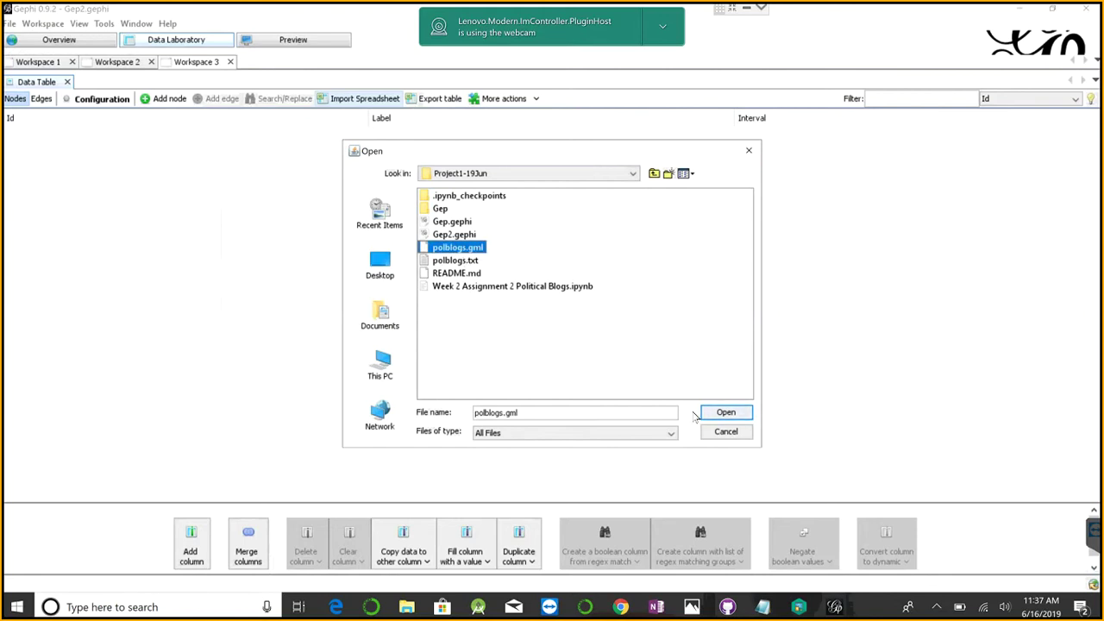
{"action": "left_click", "coordinate": [722, 416]}
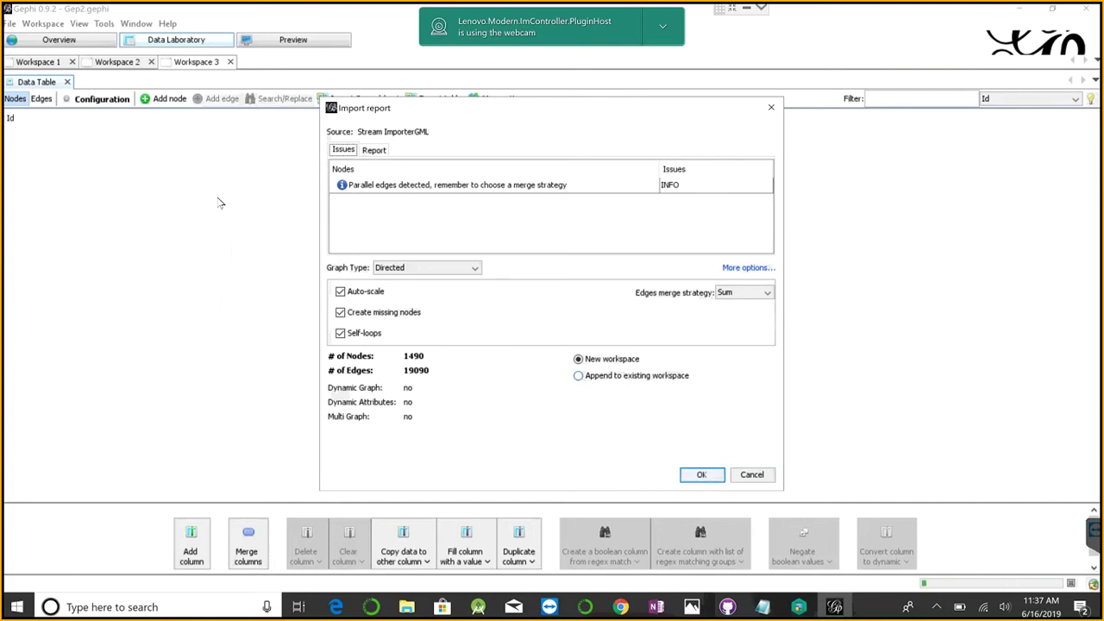
Step: Append the directed 1490-node, 19090-edge graph to Workspace 3
{"action": "left_click", "coordinate": [579, 377]}
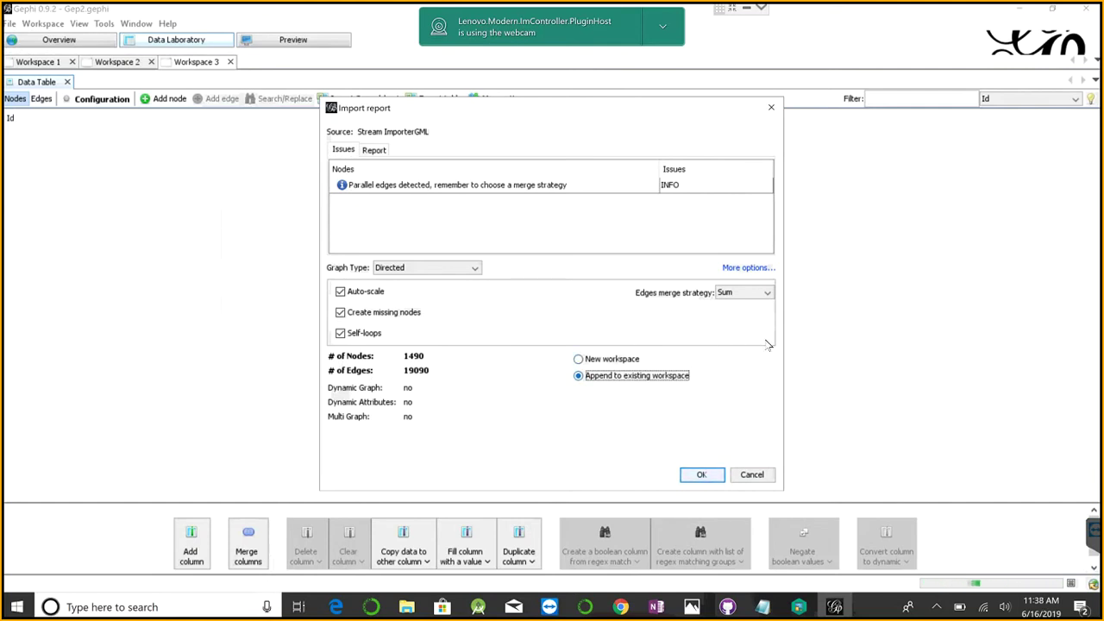
{"action": "left_click", "coordinate": [701, 474]}
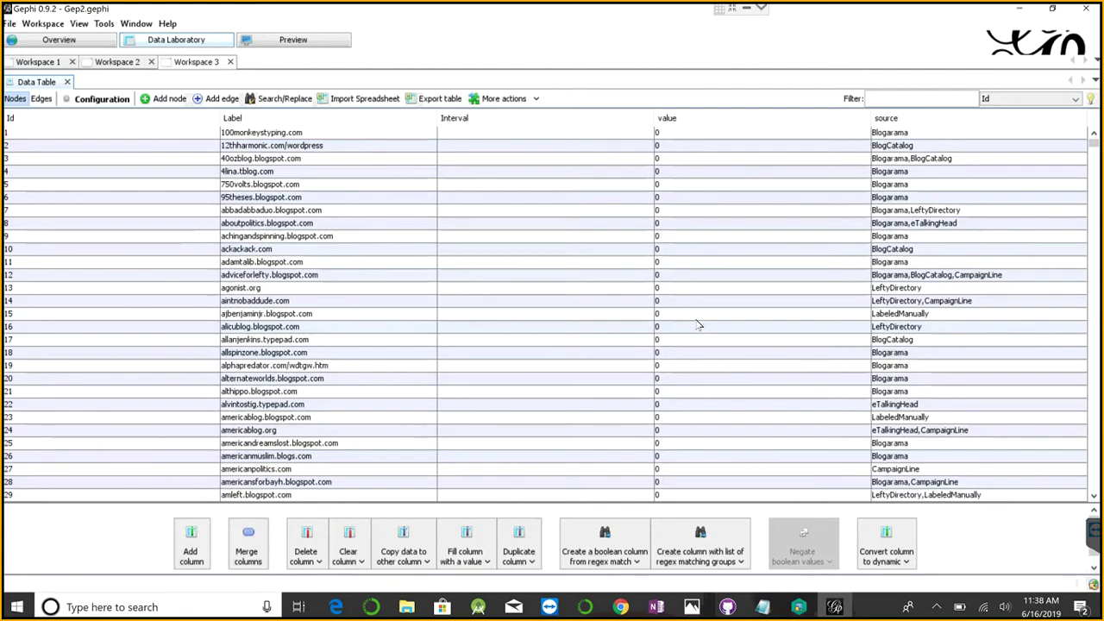
Step: Scroll through the nodes table's value and source columns, then return to Overview
{"action": "scroll", "coordinate": [698, 327], "scroll_direction": "down", "scroll_amount": 4}
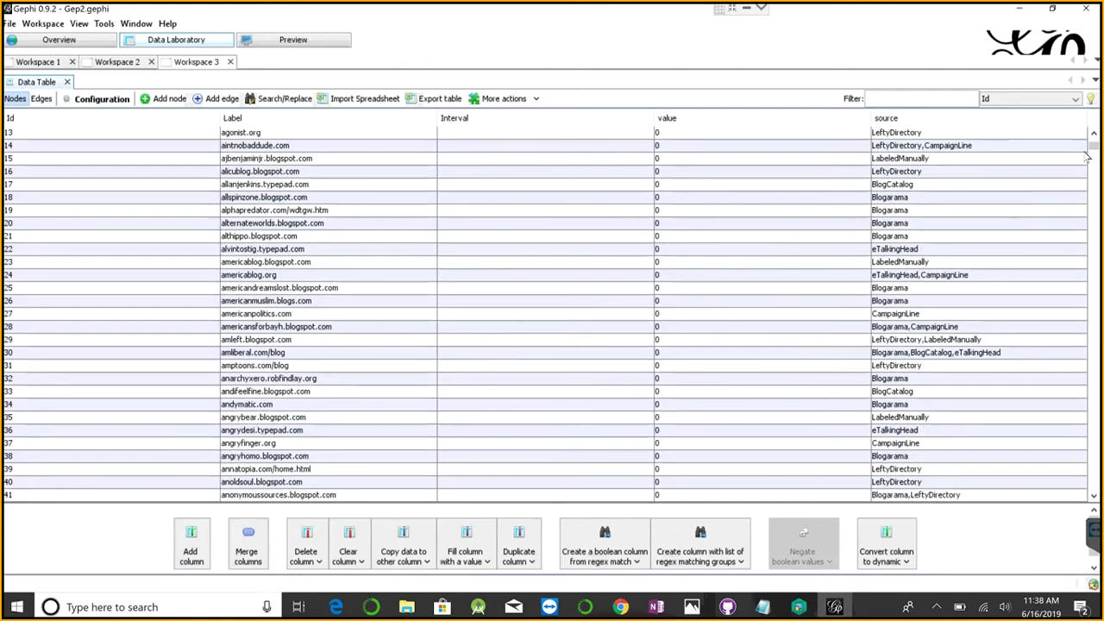
{"action": "left_click_drag", "start_coordinate": [1095, 148], "coordinate": [1095, 357]}
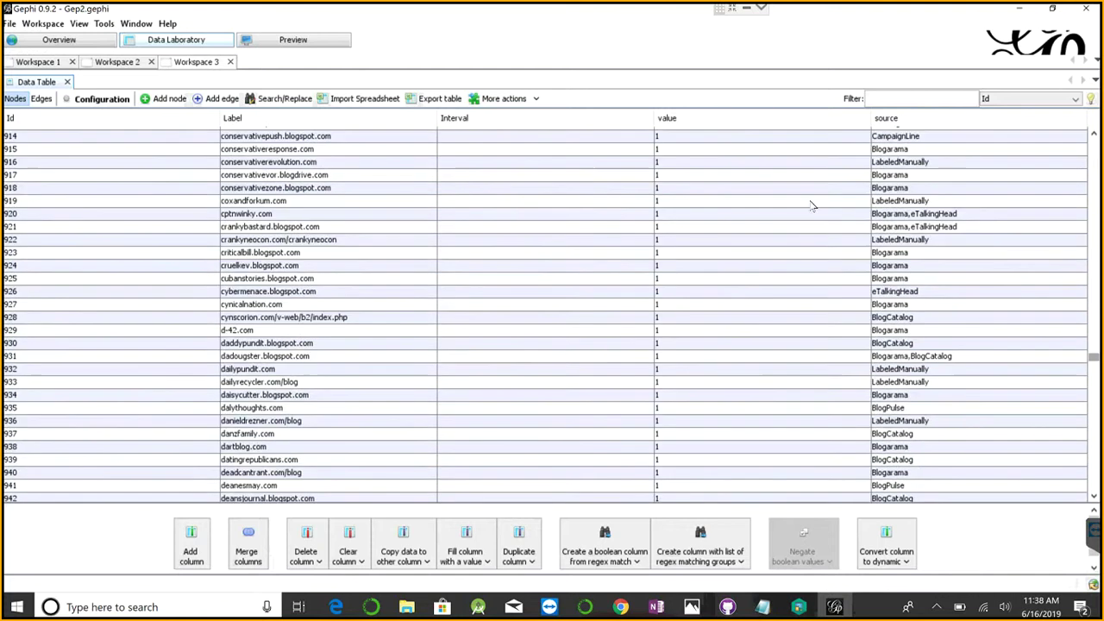
{"action": "scroll", "coordinate": [912, 326], "scroll_direction": "up", "scroll_amount": 8}
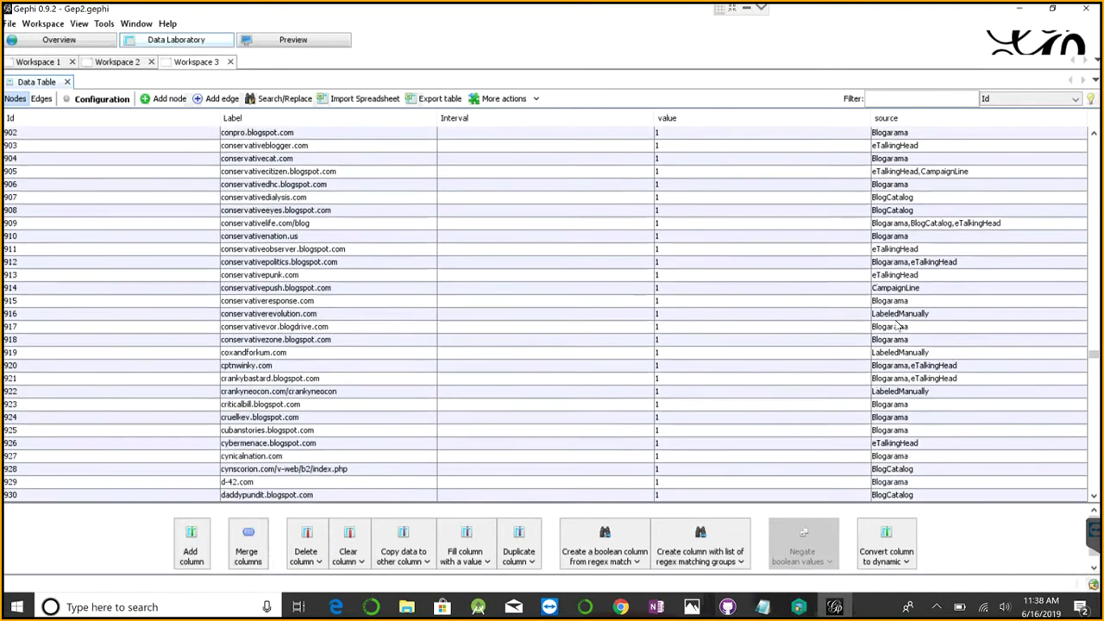
{"action": "scroll", "coordinate": [785, 297], "scroll_direction": "up", "scroll_amount": 16}
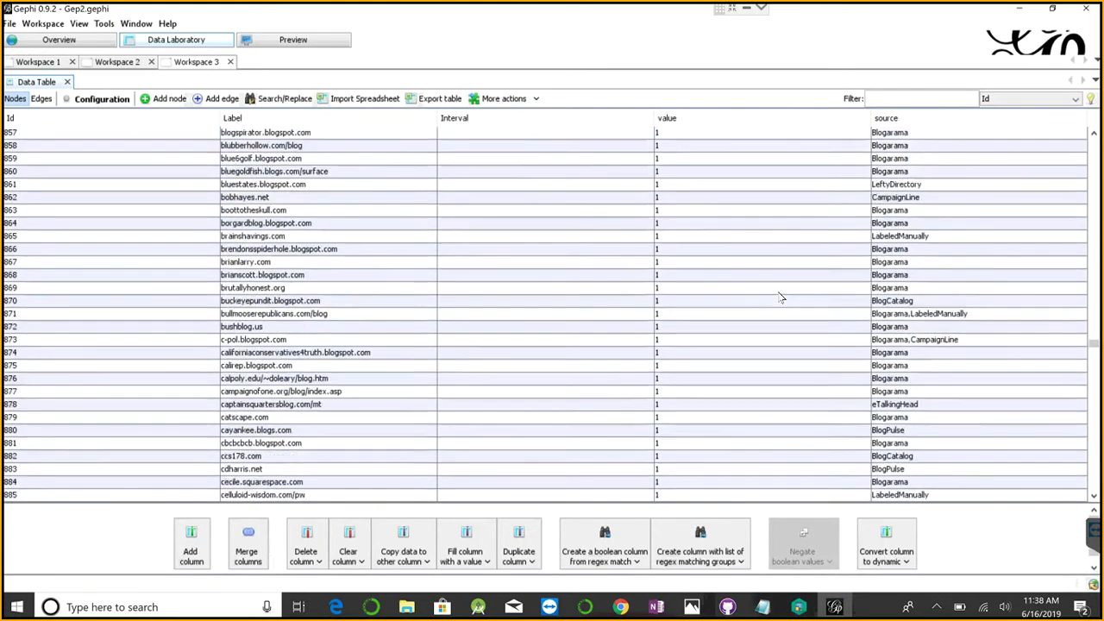
{"action": "scroll", "coordinate": [780, 293], "scroll_direction": "up", "scroll_amount": 10}
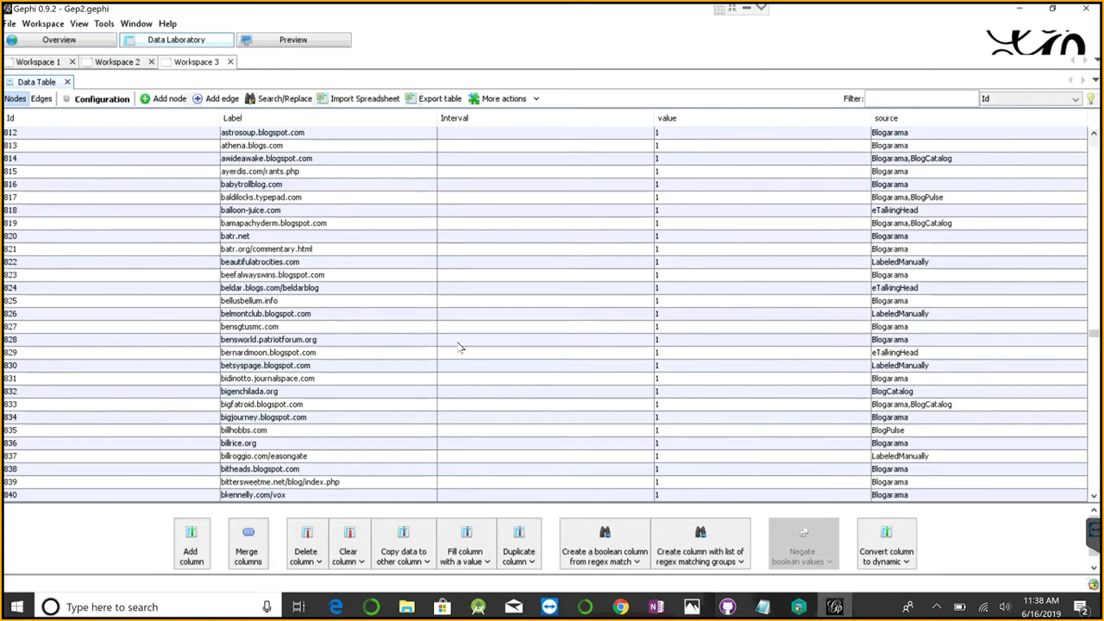
{"action": "left_click", "coordinate": [76, 42]}
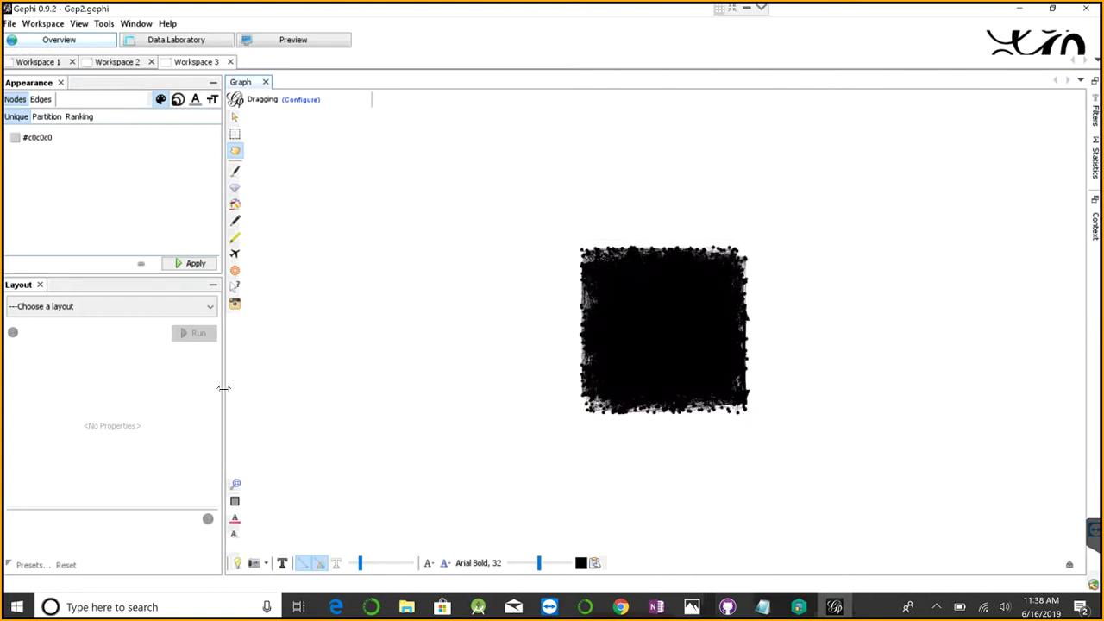
Step: Widen the side panels, toggle node labels on and off, and hide the edges
{"action": "left_click_drag", "start_coordinate": [265, 388], "coordinate": [271, 388]}
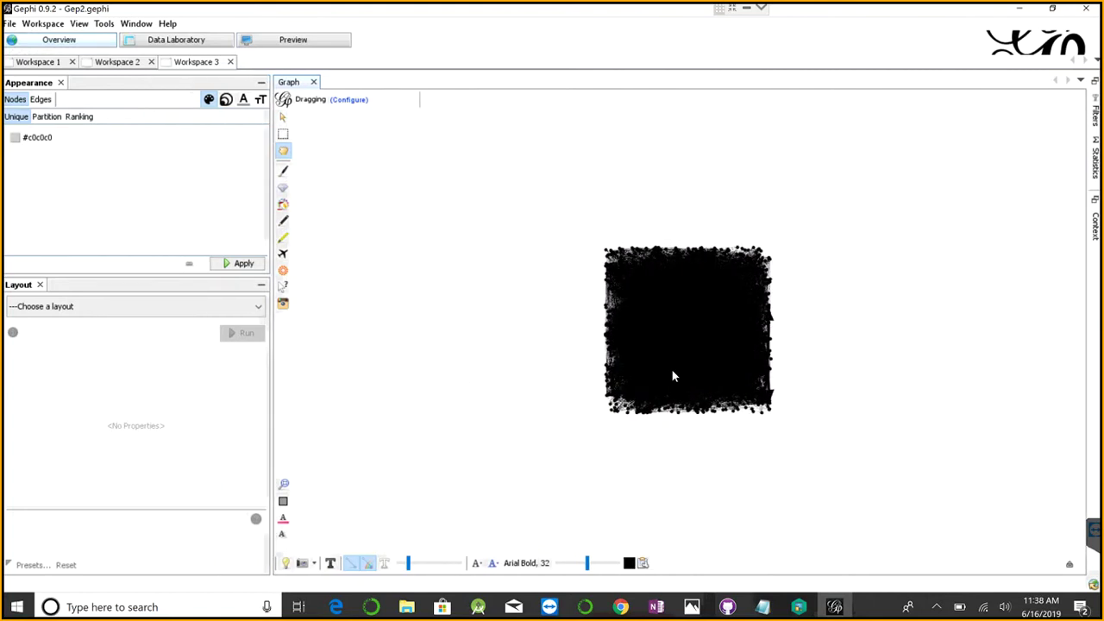
{"action": "left_click", "coordinate": [331, 565]}
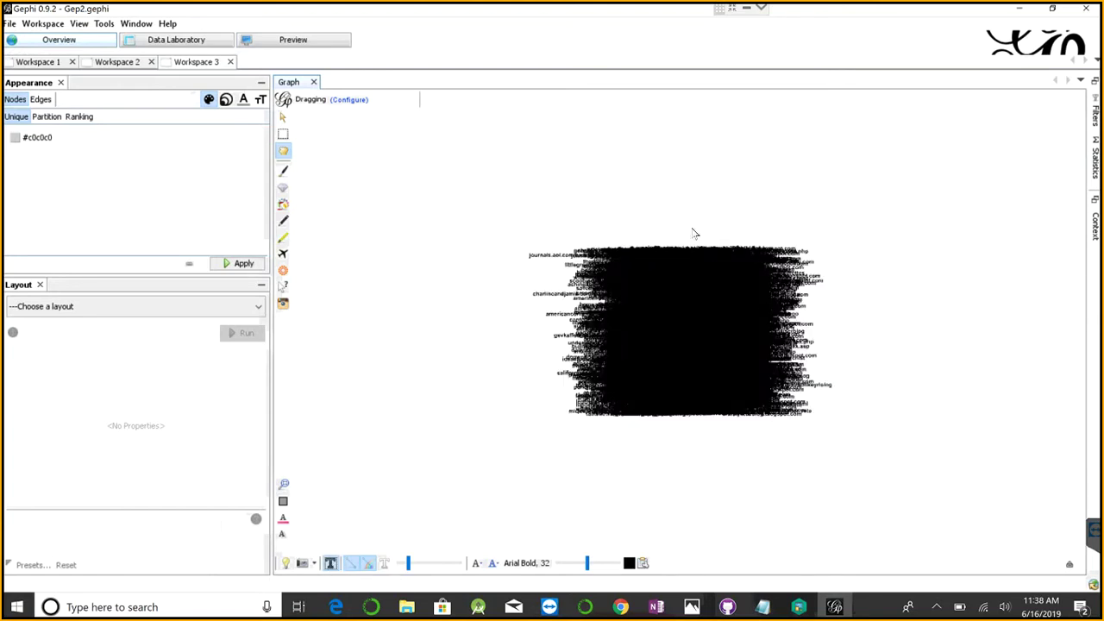
{"action": "scroll", "coordinate": [583, 373], "scroll_direction": "up", "scroll_amount": 2}
{"action": "scroll", "coordinate": [641, 374], "scroll_direction": "up", "scroll_amount": 3}
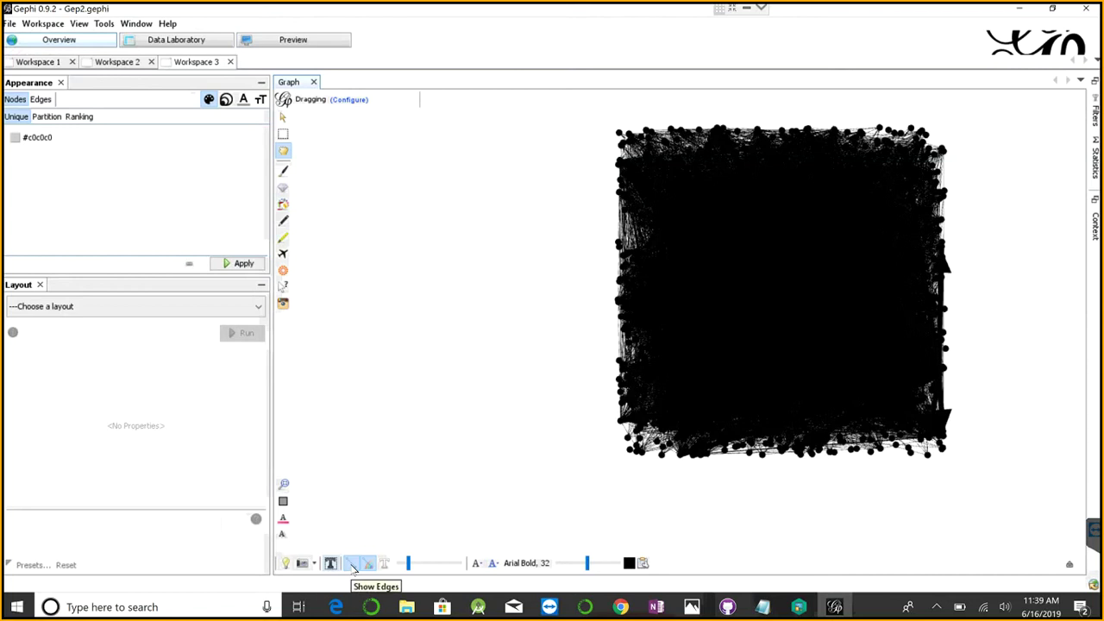
{"action": "left_click", "coordinate": [352, 563]}
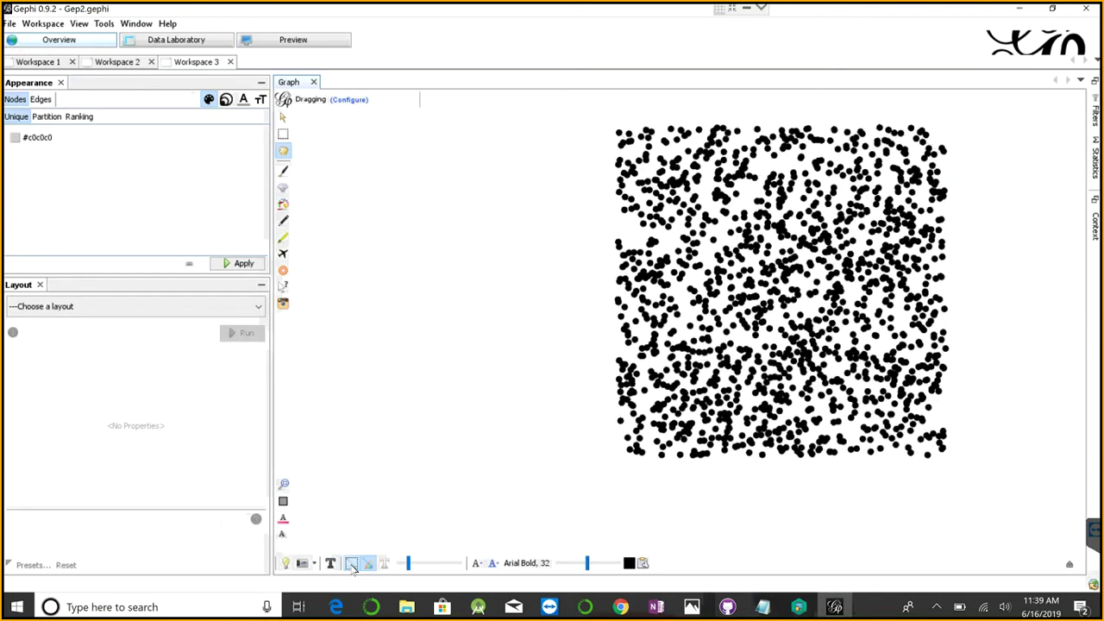
Step: Enable Node labels with Hide non-selected on the Labels tab, then collapse the panel
{"action": "left_click", "coordinate": [1069, 566]}
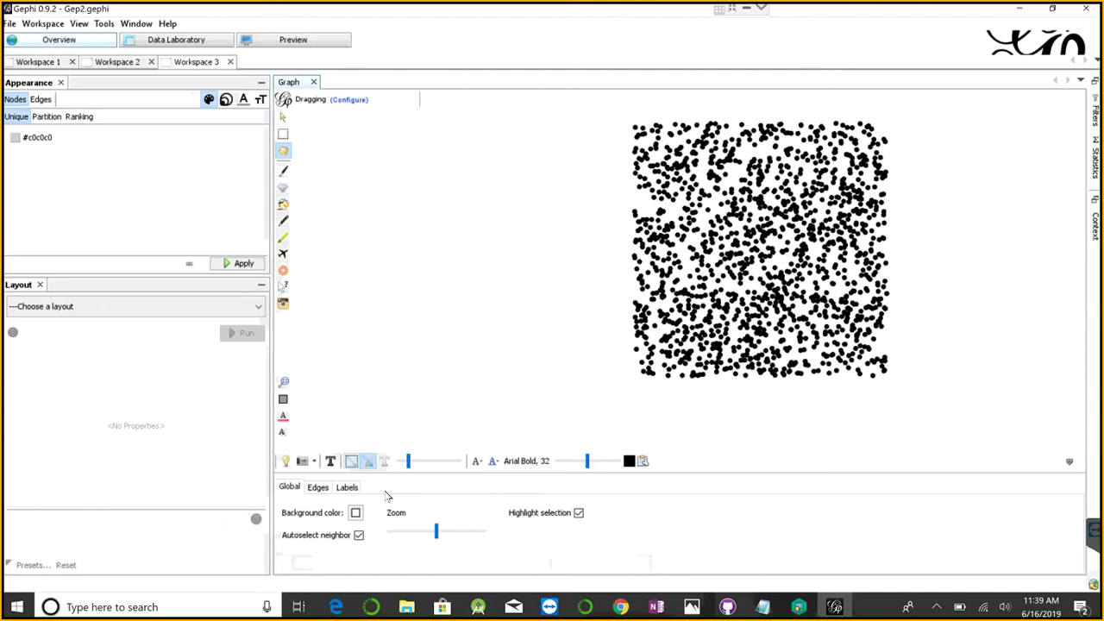
{"action": "left_click", "coordinate": [348, 488]}
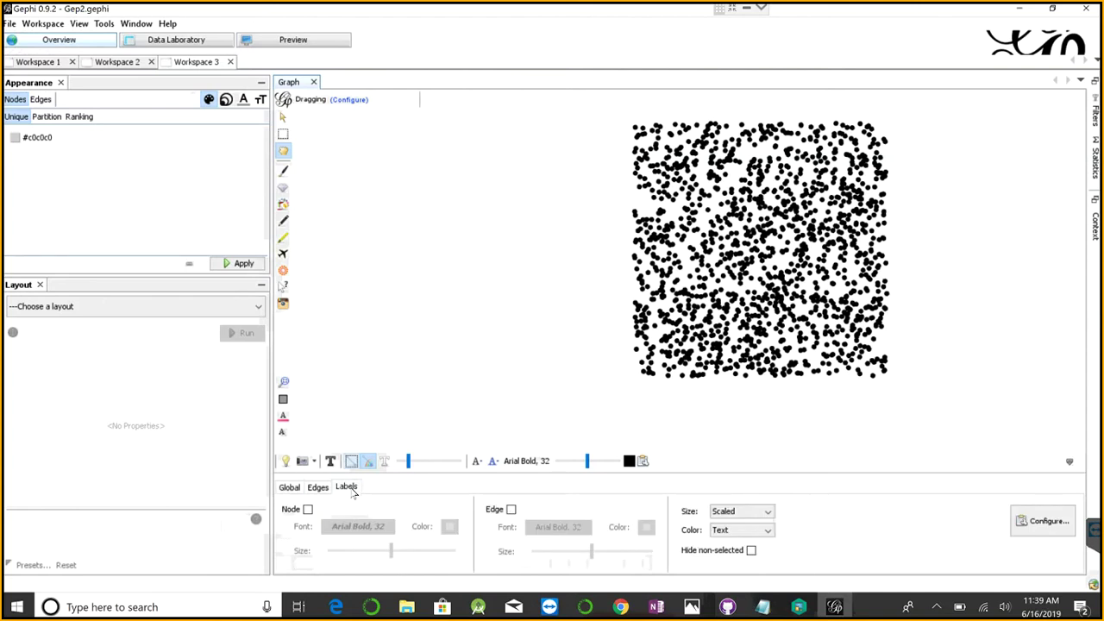
{"action": "left_click", "coordinate": [752, 551]}
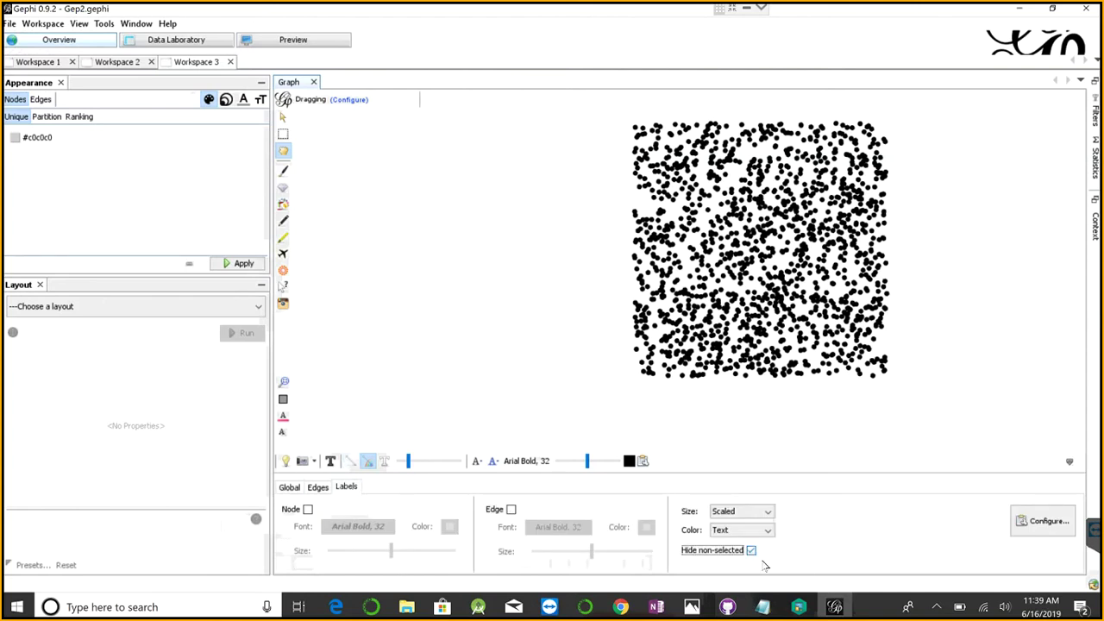
{"action": "left_click", "coordinate": [330, 461]}
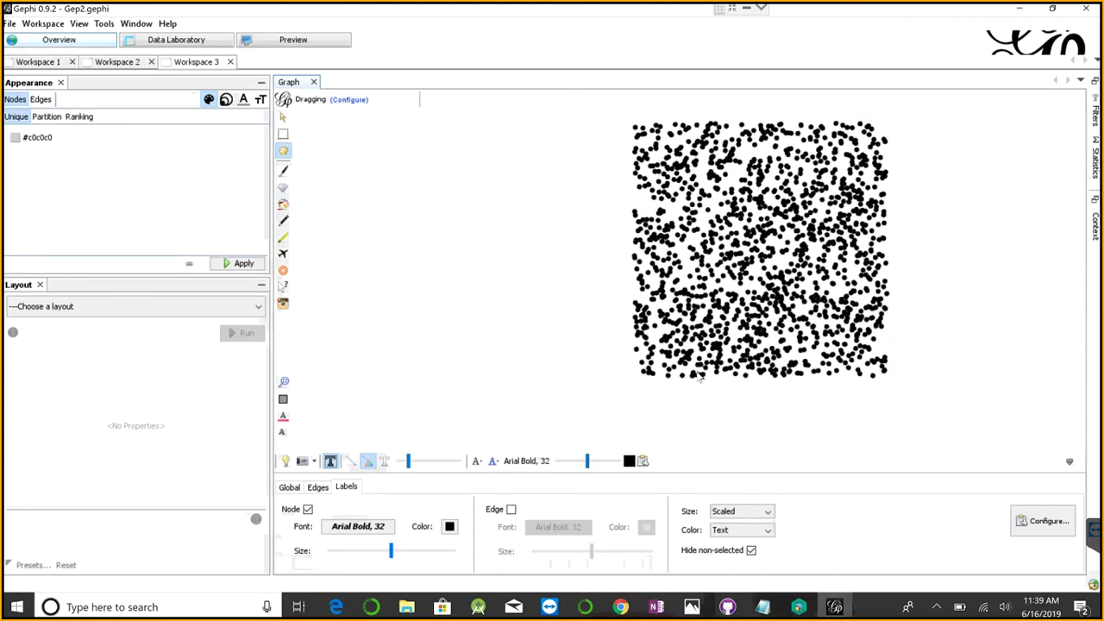
{"action": "left_click", "coordinate": [751, 550]}
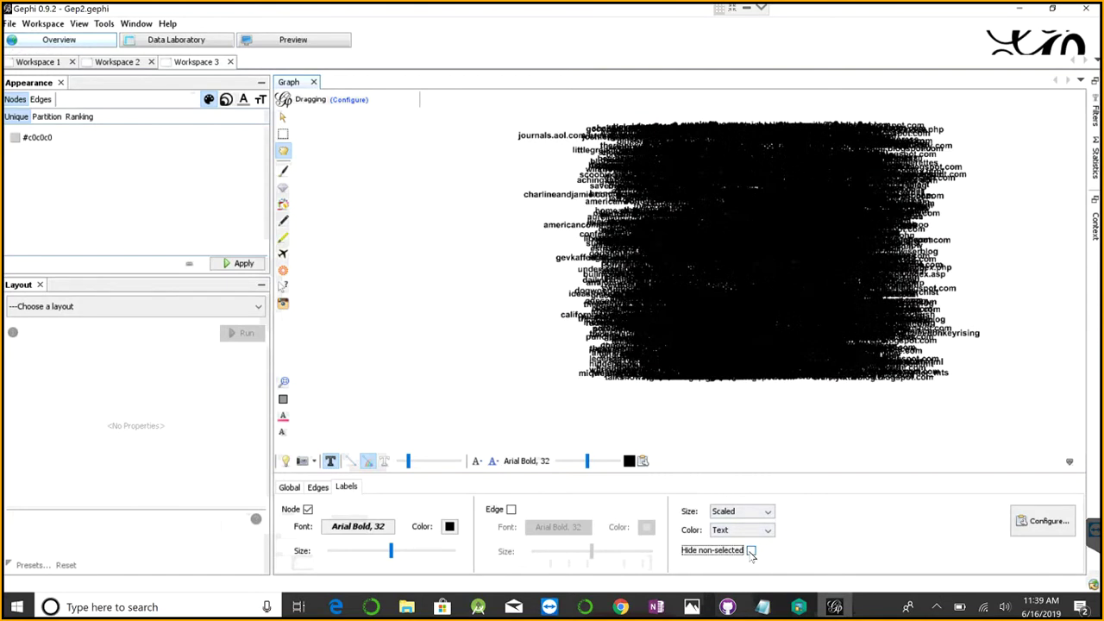
{"action": "left_click", "coordinate": [751, 551]}
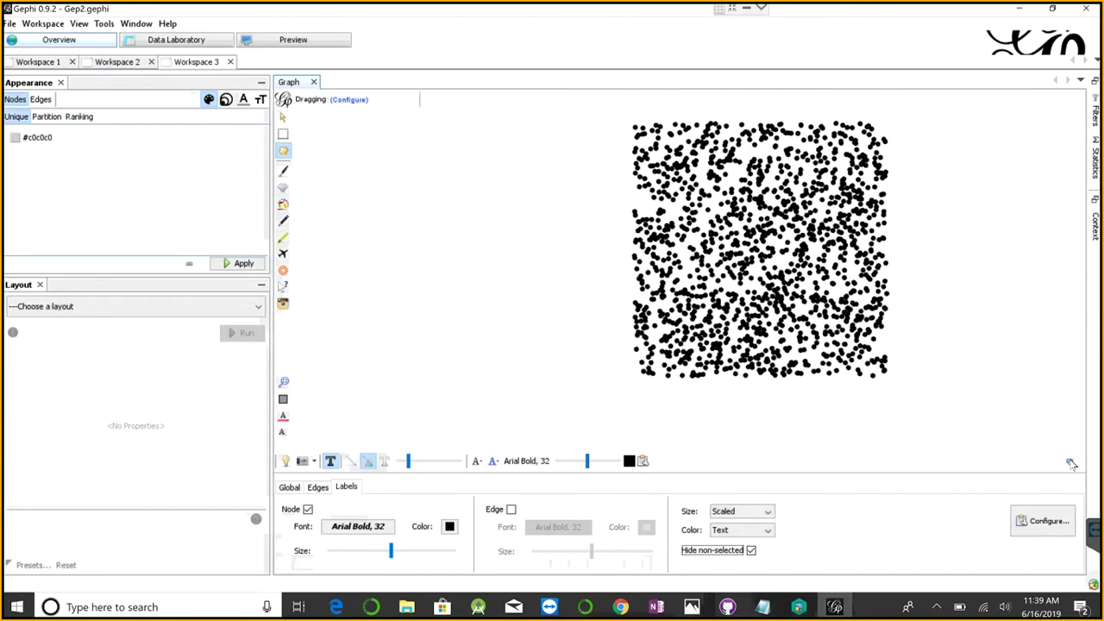
{"action": "left_click", "coordinate": [1071, 464]}
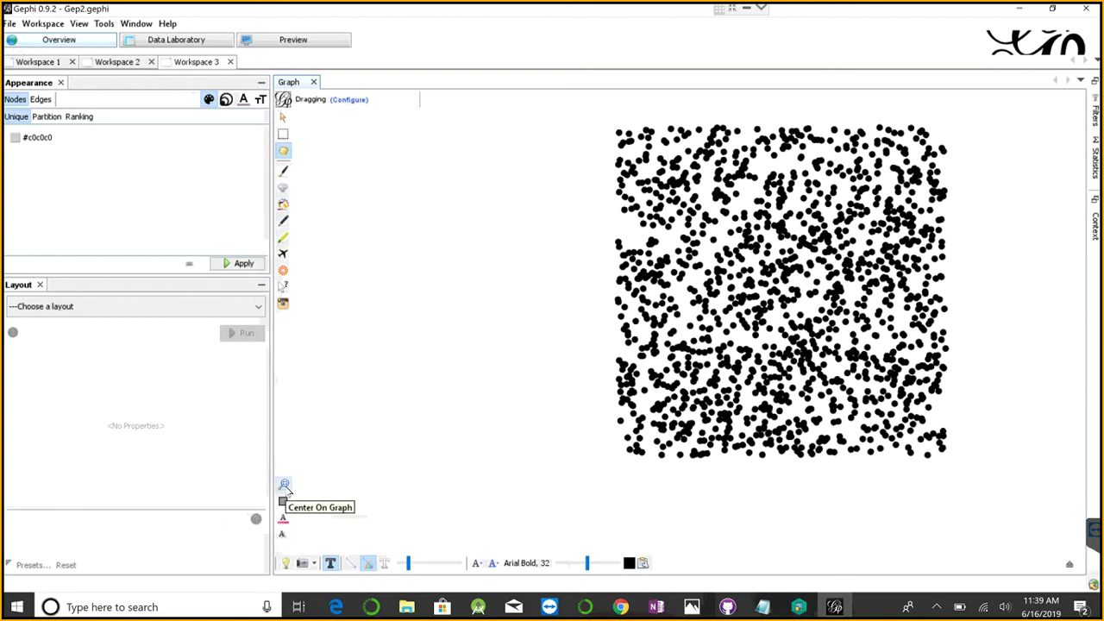
{"action": "left_click", "coordinate": [284, 486]}
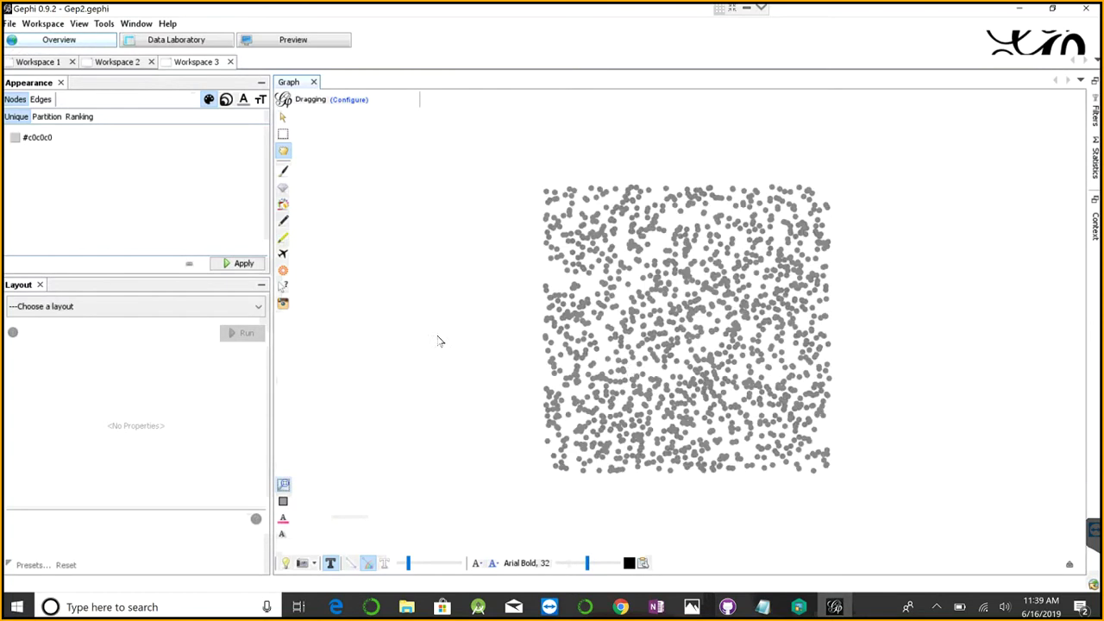
{"action": "left_click", "coordinate": [289, 147]}
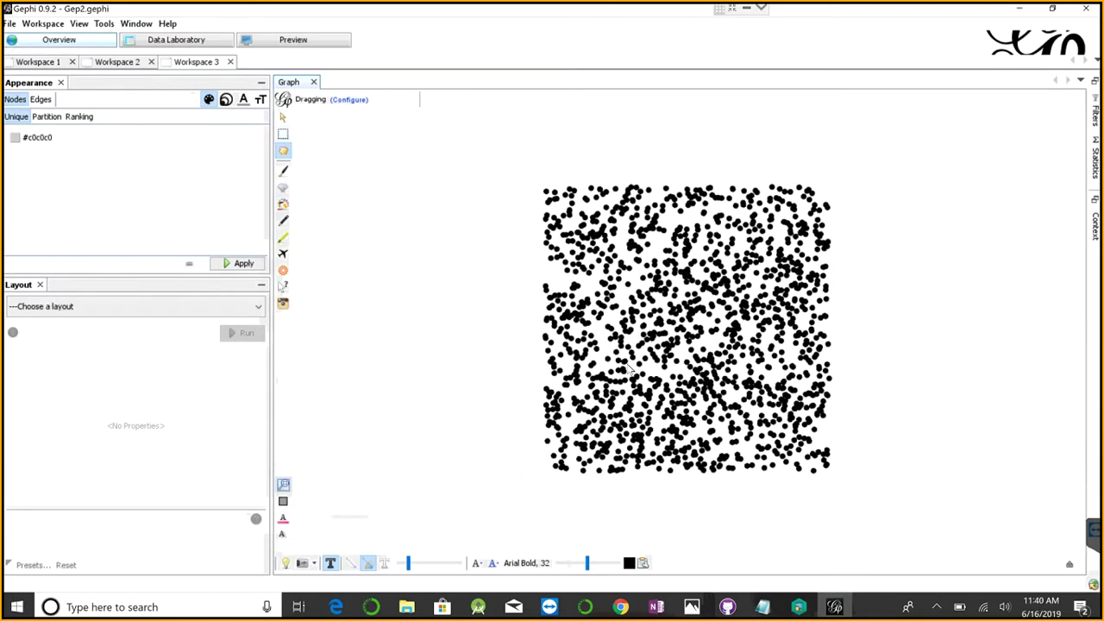
{"action": "scroll", "coordinate": [704, 320], "scroll_direction": "up", "scroll_amount": 3}
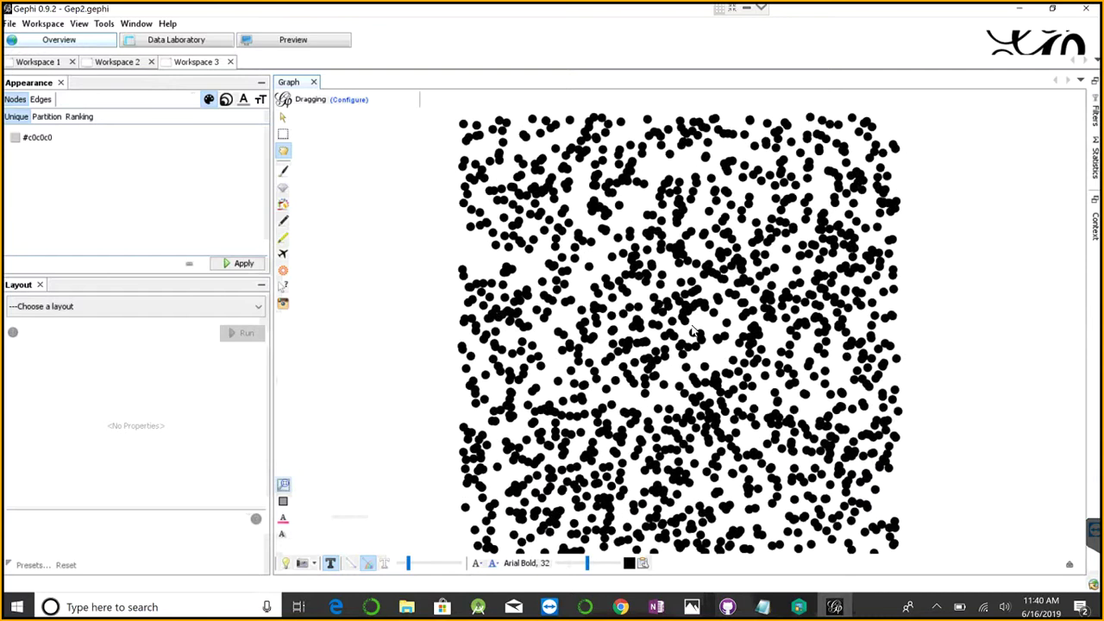
{"action": "scroll", "coordinate": [695, 332], "scroll_direction": "down", "scroll_amount": 4}
{"action": "scroll", "coordinate": [694, 332], "scroll_direction": "up", "scroll_amount": 1}
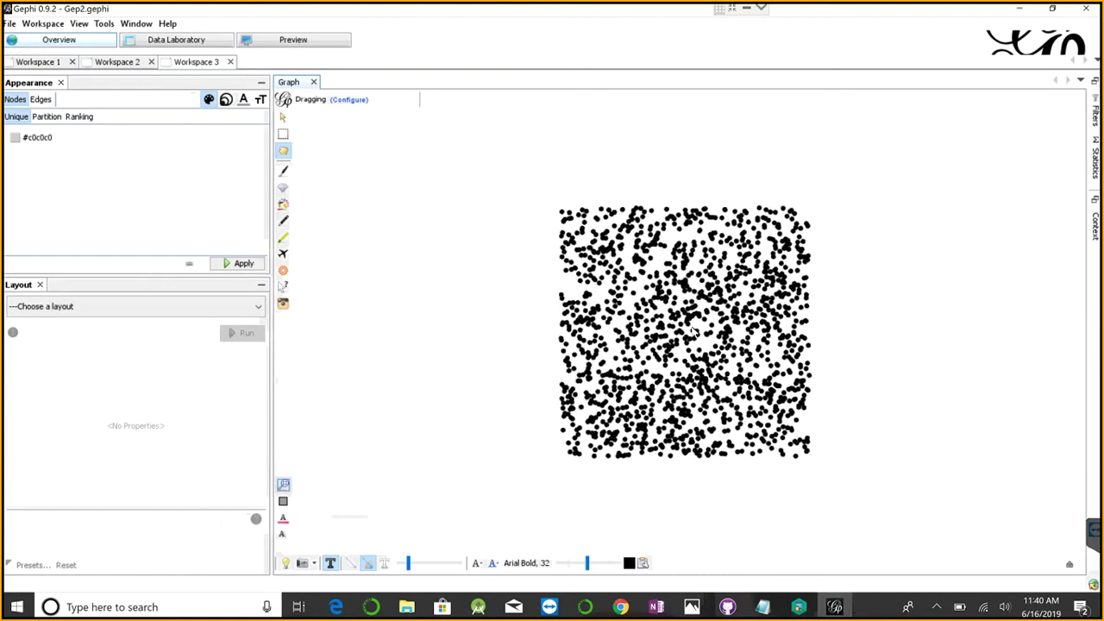
{"action": "scroll", "coordinate": [575, 310], "scroll_direction": "up", "scroll_amount": 1}
{"action": "scroll", "coordinate": [575, 310], "scroll_direction": "down", "scroll_amount": 3}
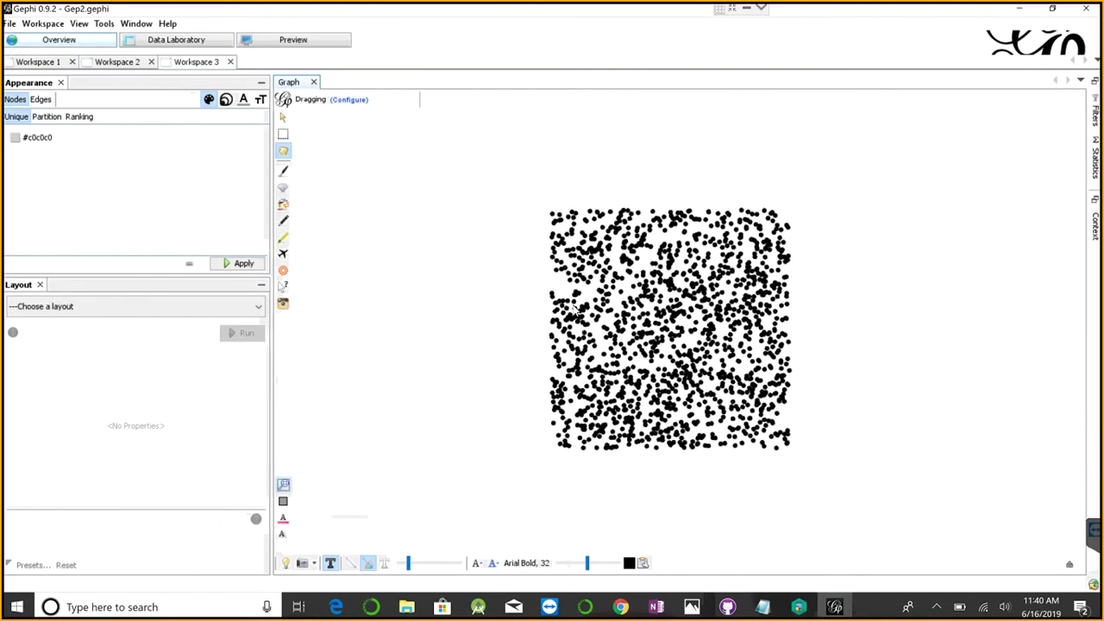
Step: Run the Expansion layout three times to spread the node square
{"action": "left_click", "coordinate": [123, 310]}
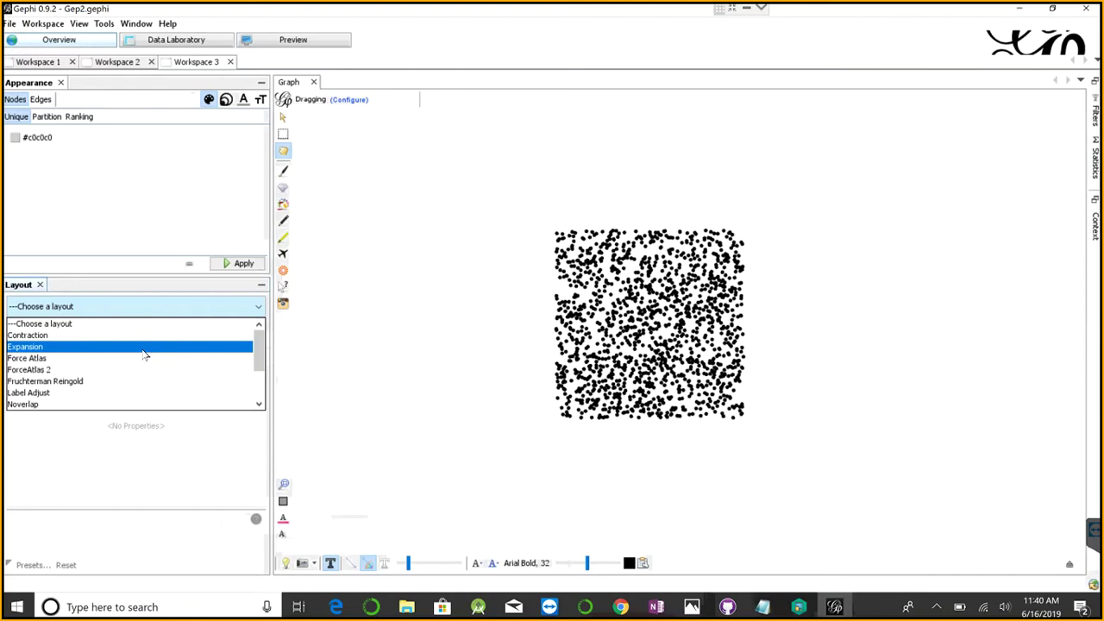
{"action": "left_click", "coordinate": [145, 346]}
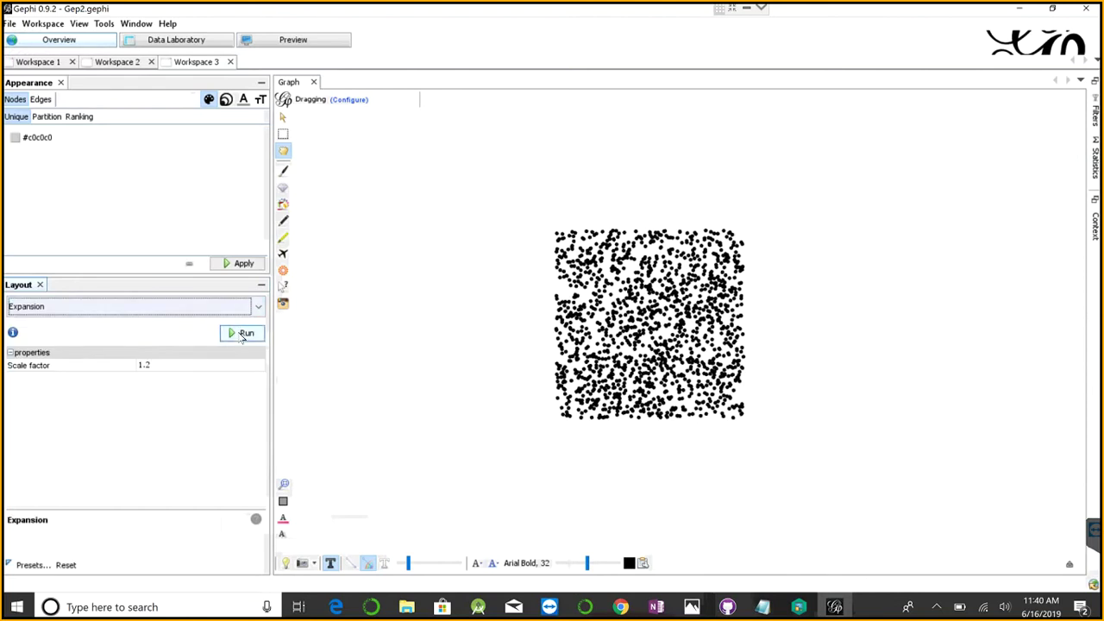
{"action": "left_click", "coordinate": [243, 336]}
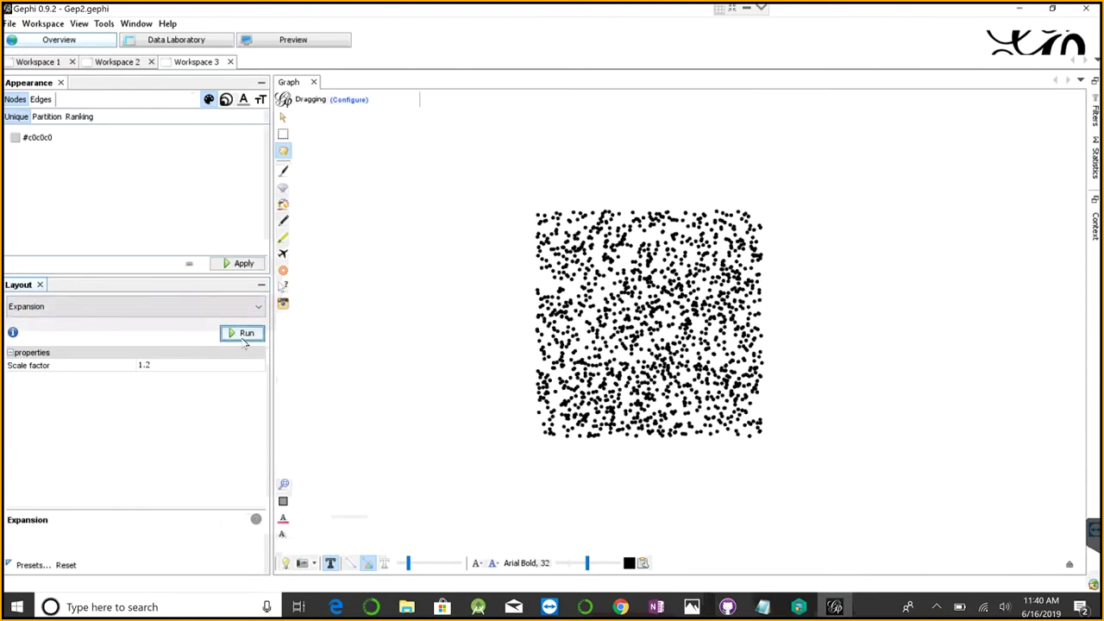
{"action": "left_click", "coordinate": [244, 338]}
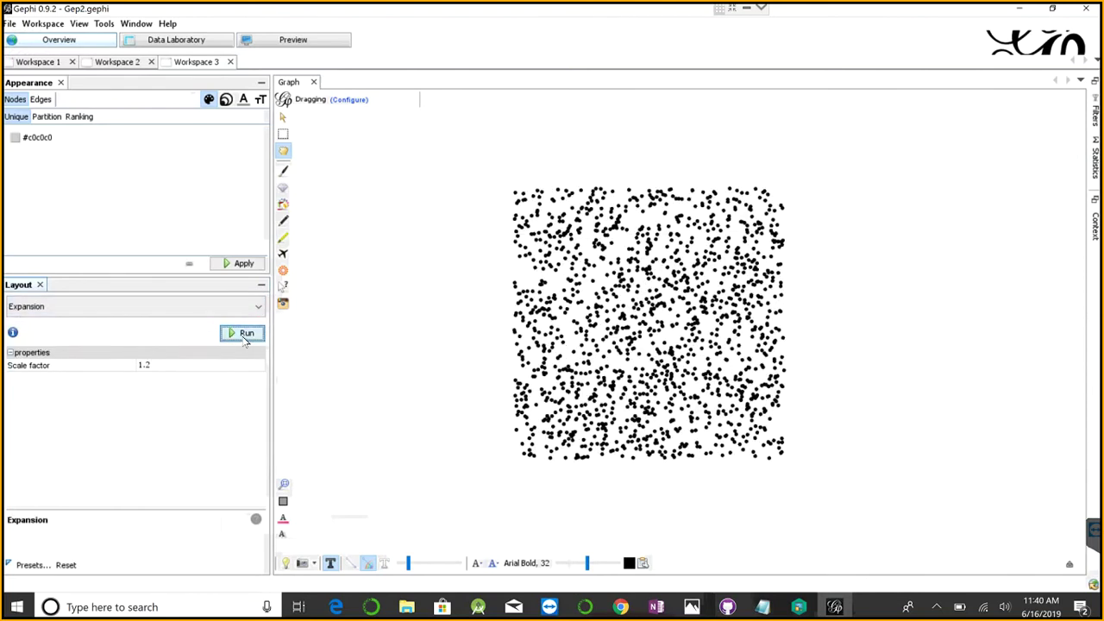
{"action": "left_click", "coordinate": [245, 339]}
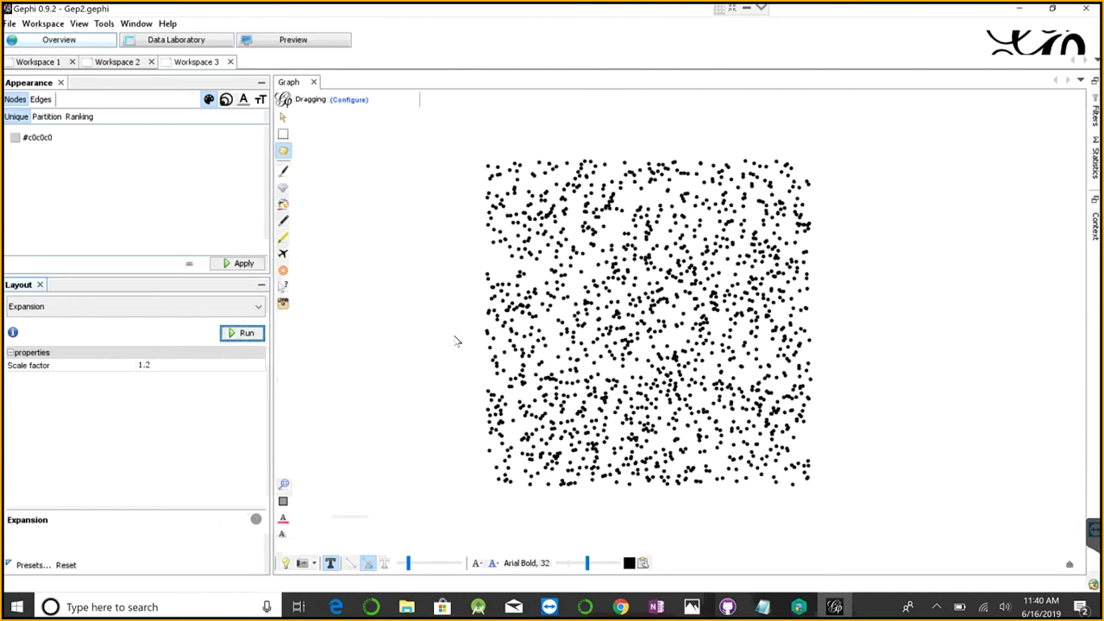
Step: Run the Contraction layout at 0.8 three times to shrink the nodes
{"action": "left_click", "coordinate": [252, 309]}
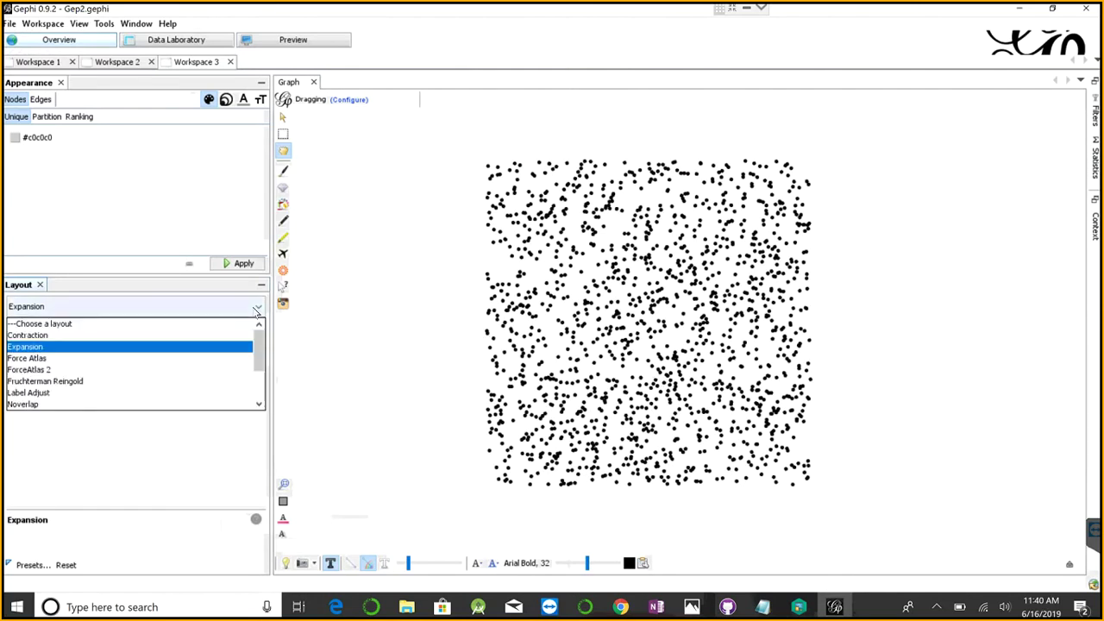
{"action": "left_click", "coordinate": [71, 344]}
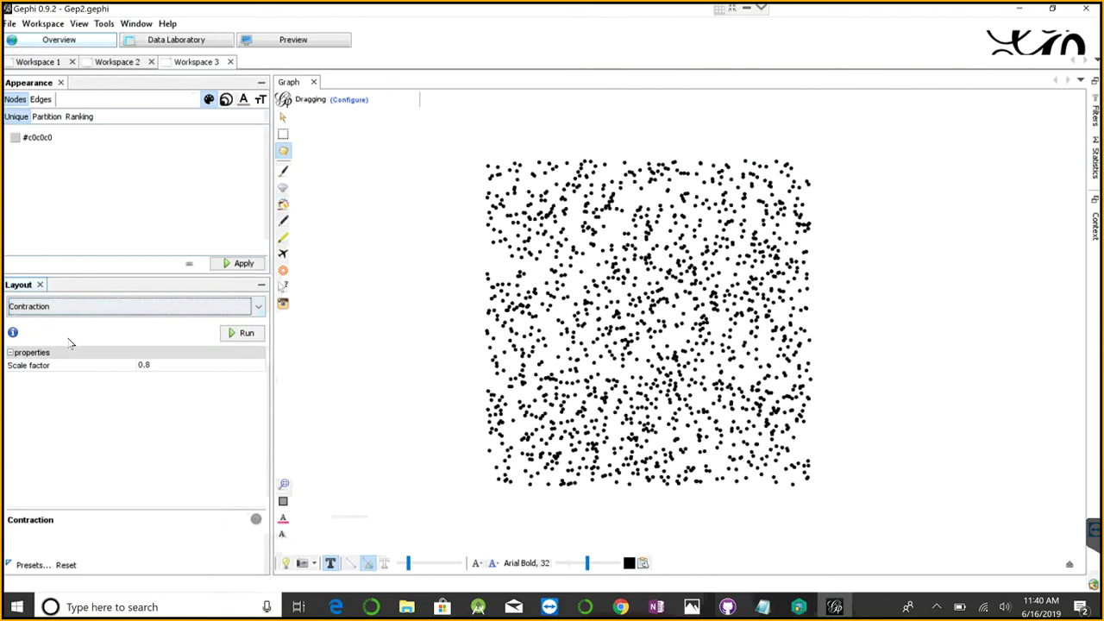
{"action": "left_click", "coordinate": [244, 340]}
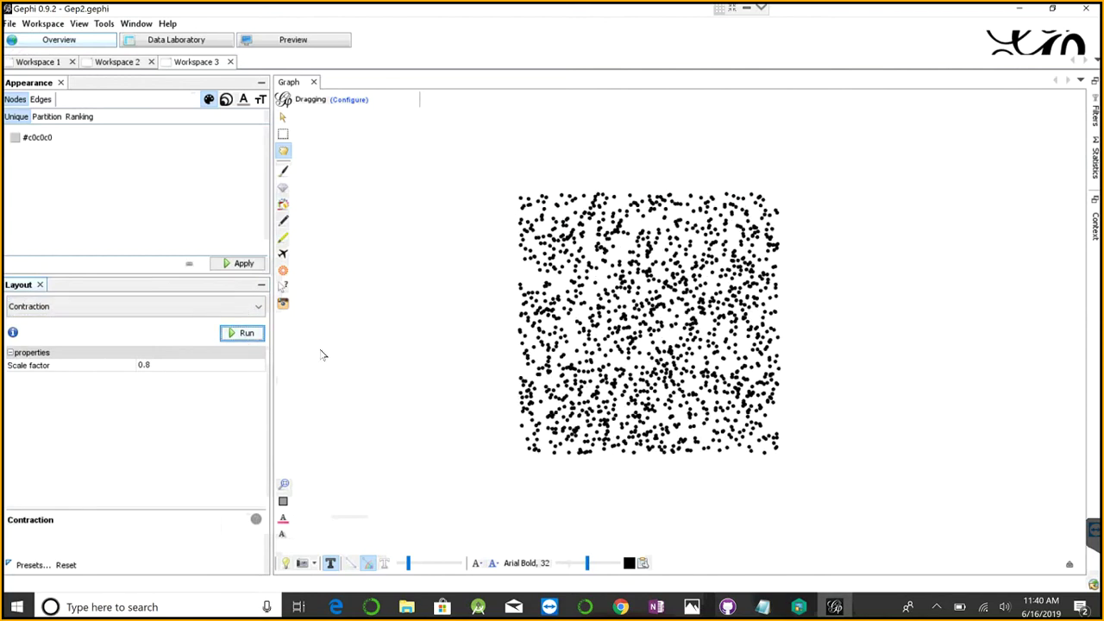
{"action": "left_click", "coordinate": [256, 341]}
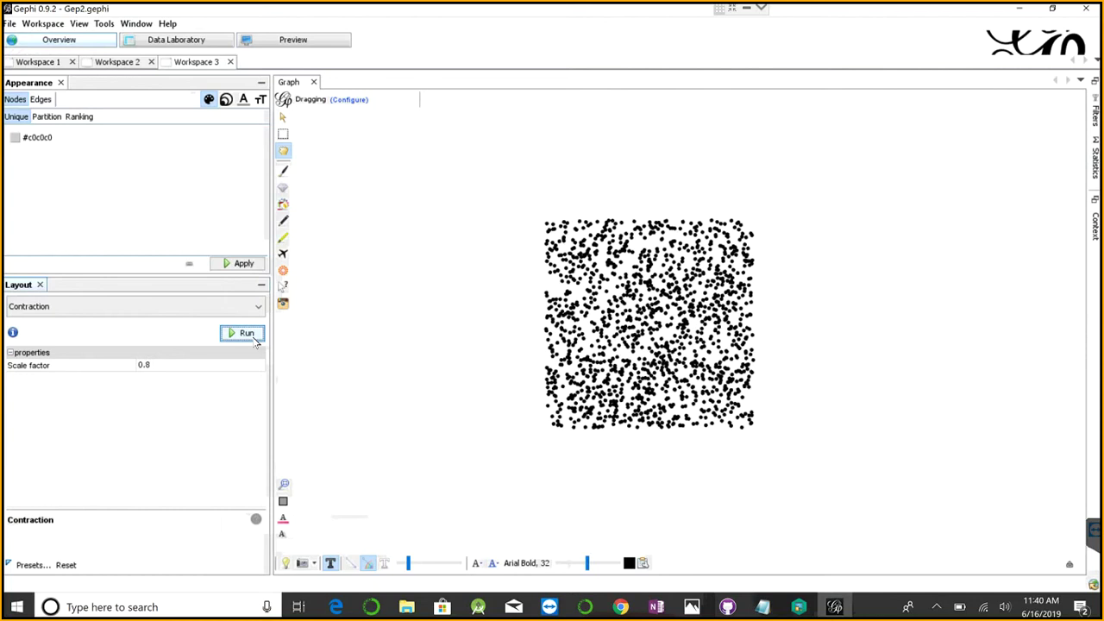
{"action": "left_click", "coordinate": [254, 340]}
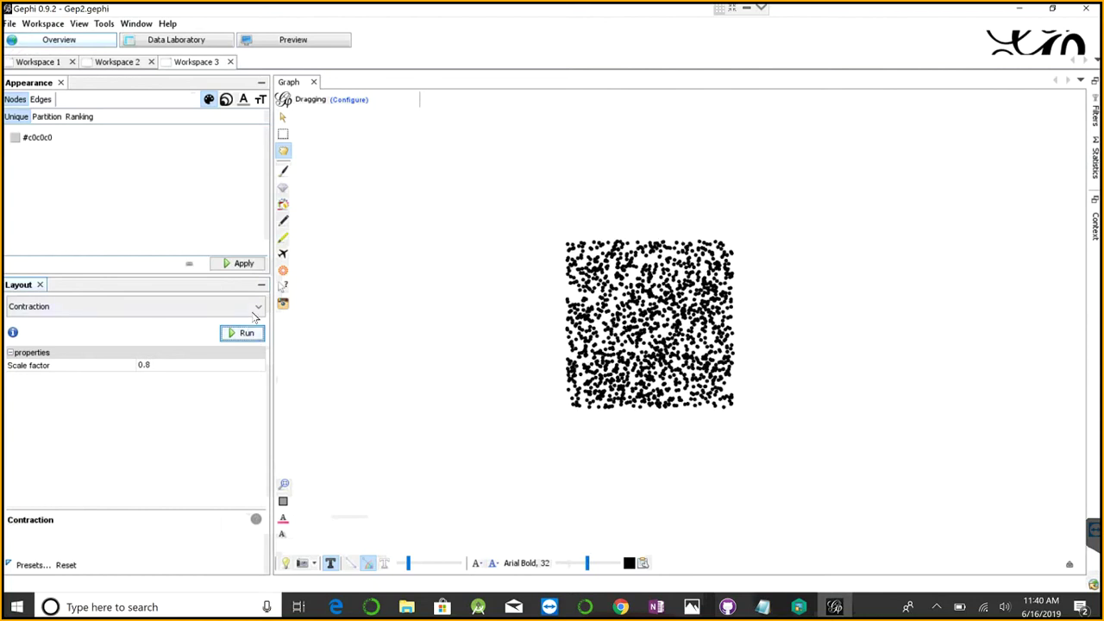
Step: Run Expansion at 1.2 twice more to spread the nodes back out
{"action": "left_click", "coordinate": [253, 308]}
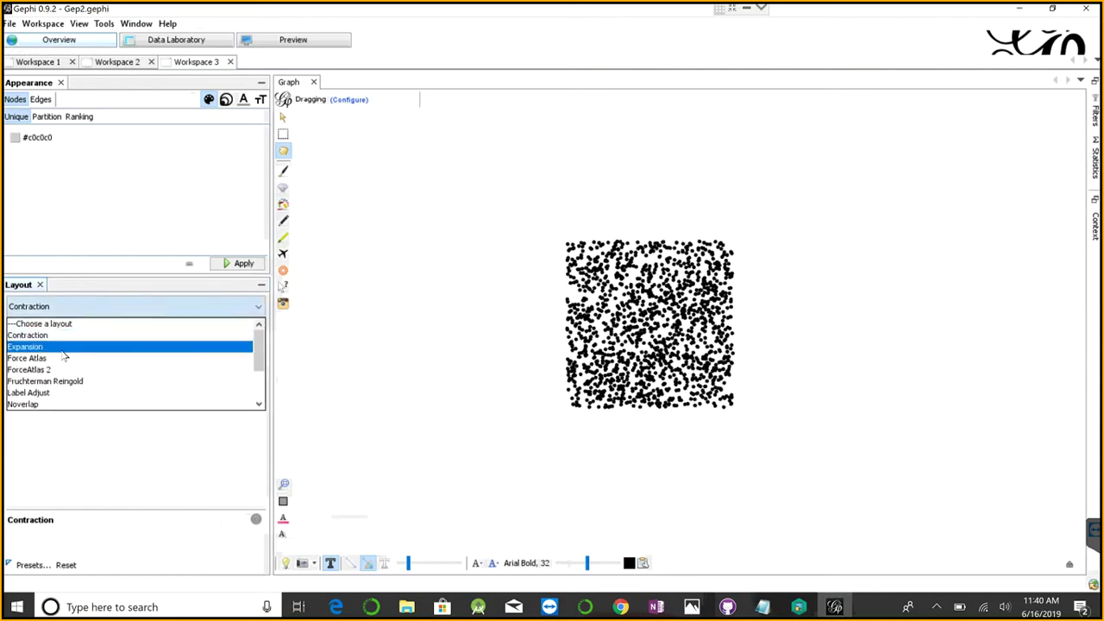
{"action": "left_click", "coordinate": [72, 349]}
{"action": "left_click", "coordinate": [244, 336]}
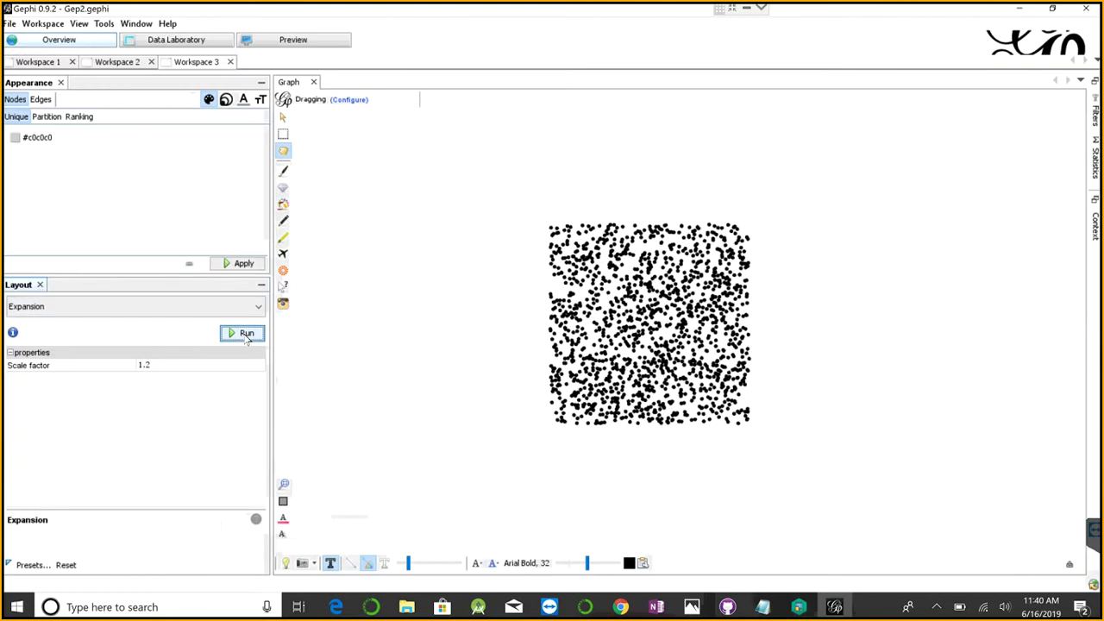
{"action": "left_click", "coordinate": [245, 335]}
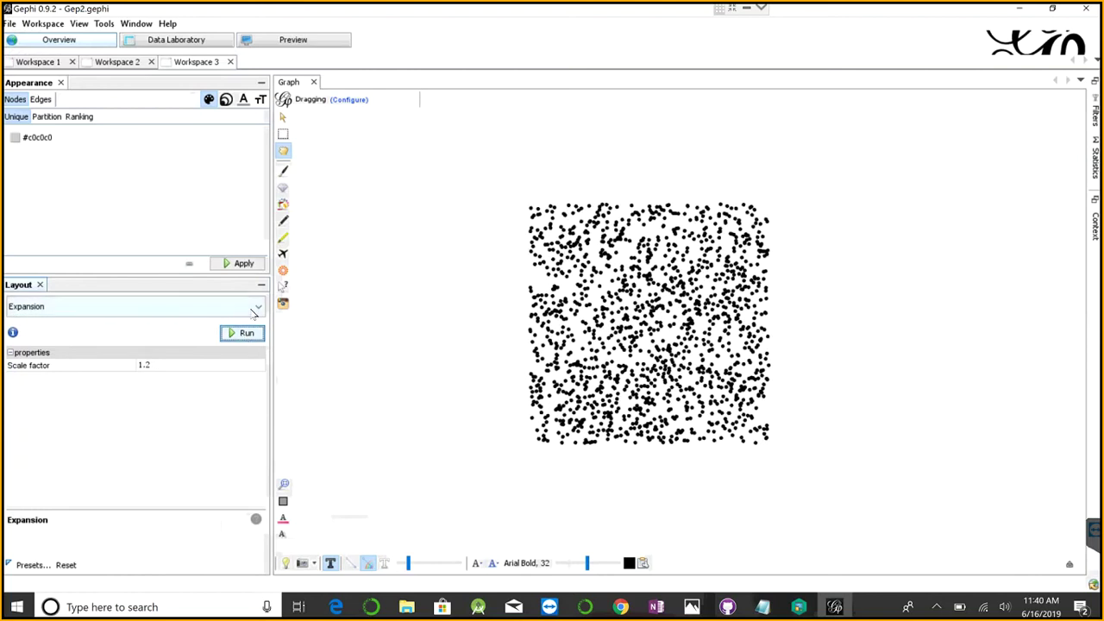
{"action": "left_click", "coordinate": [253, 309]}
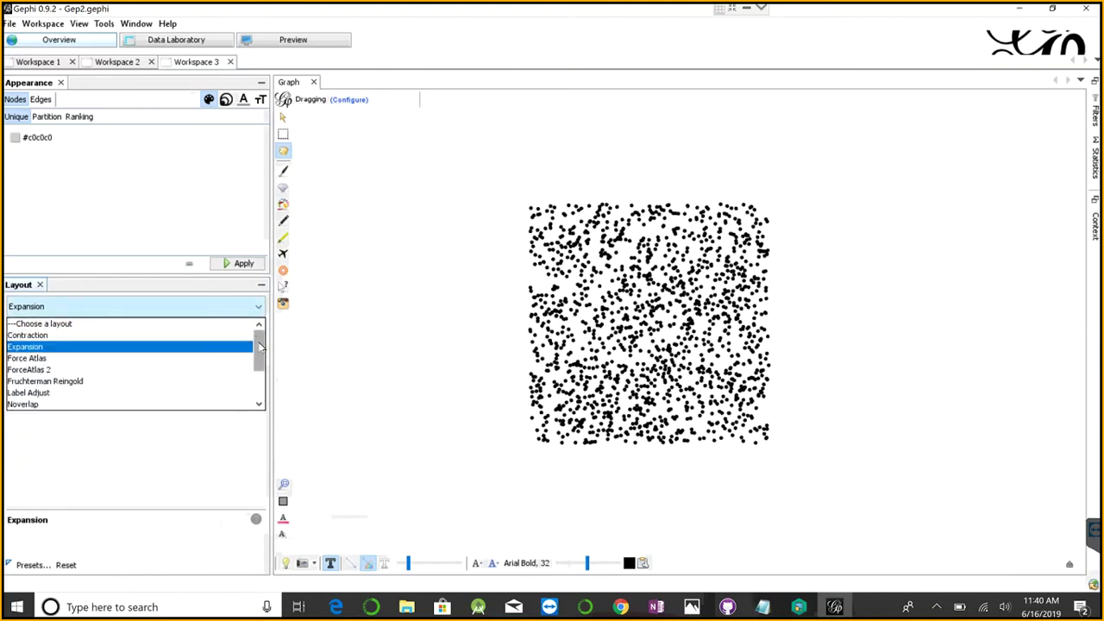
Step: Select Force Atlas (repulsion 200.0, gravity 30.0) from the layout list and start it
{"action": "scroll", "coordinate": [260, 346], "scroll_direction": "down", "scroll_amount": 1}
{"action": "scroll", "coordinate": [223, 359], "scroll_direction": "down", "scroll_amount": 3}
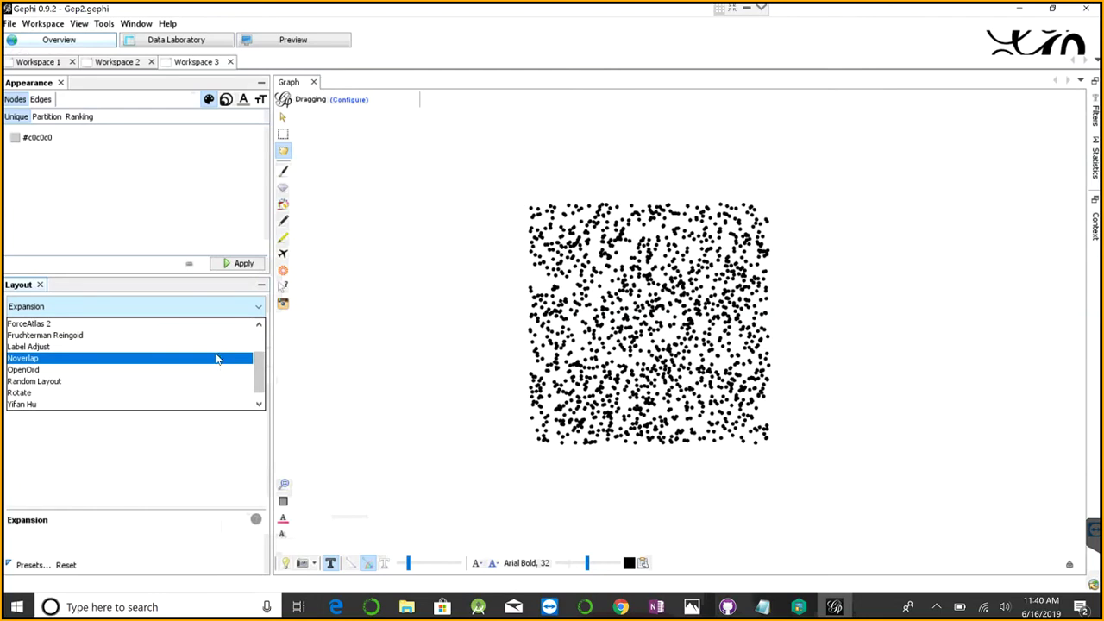
{"action": "scroll", "coordinate": [217, 359], "scroll_direction": "down", "scroll_amount": 1}
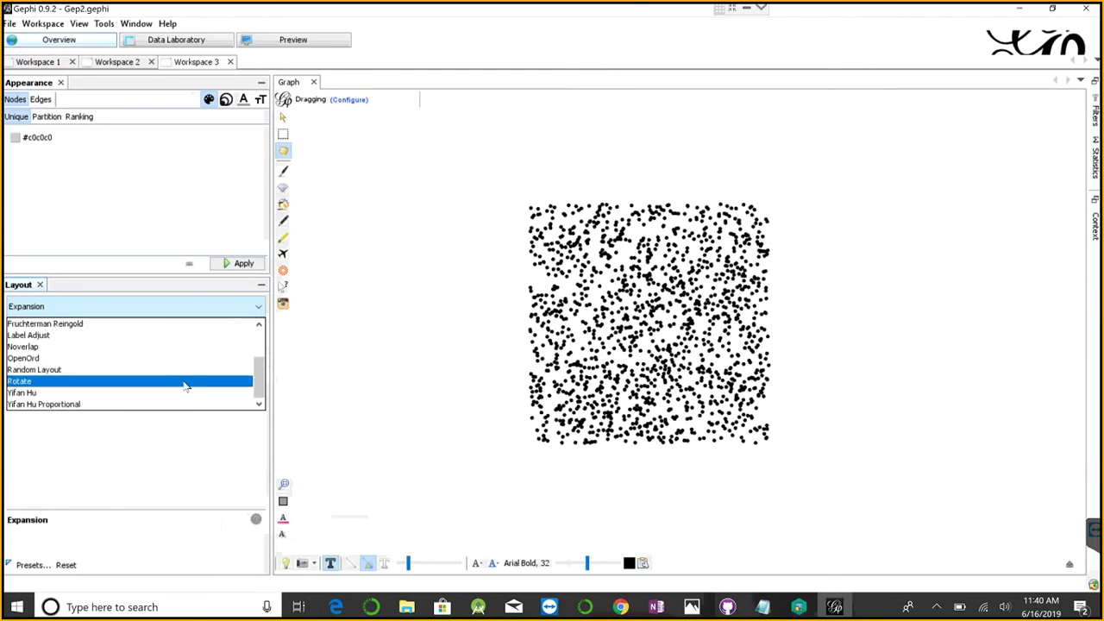
{"action": "scroll", "coordinate": [152, 388], "scroll_direction": "up", "scroll_amount": 5}
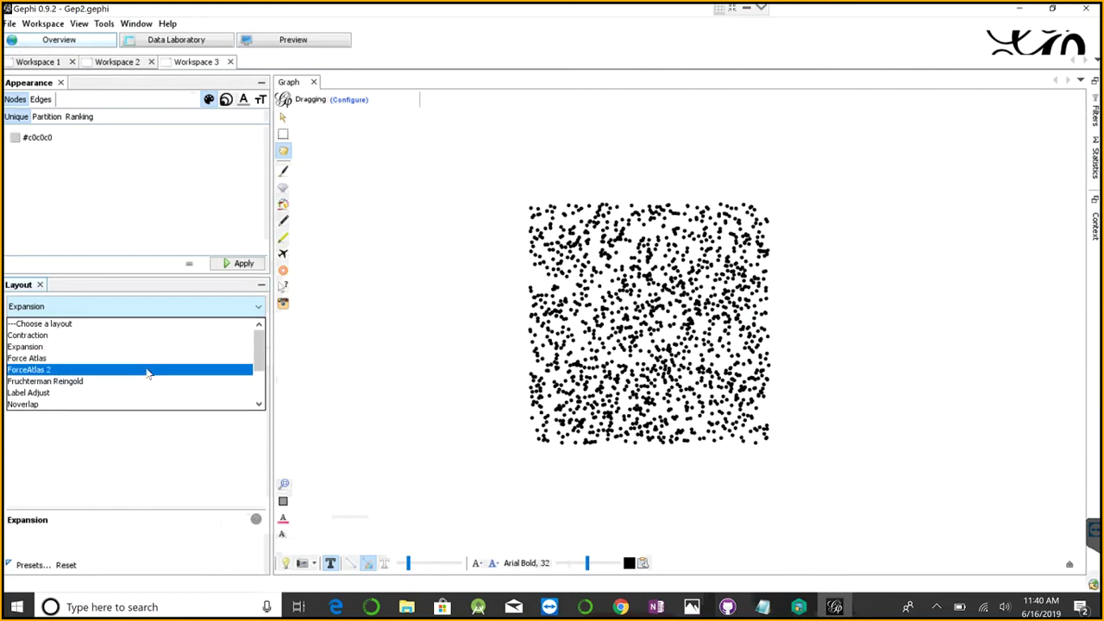
{"action": "left_click", "coordinate": [150, 364]}
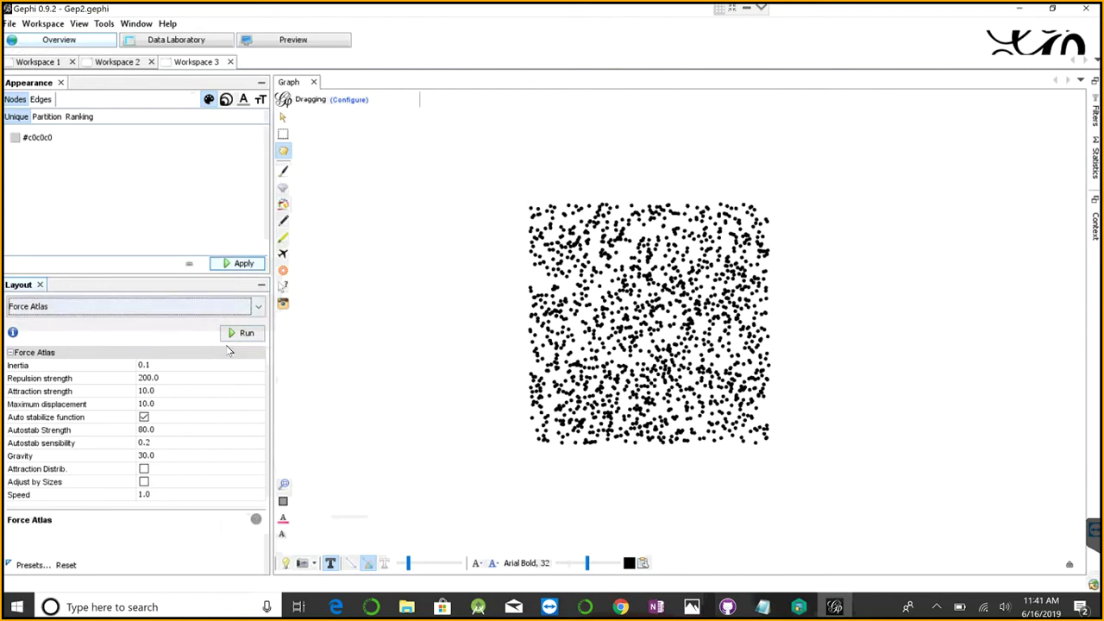
{"action": "left_click", "coordinate": [241, 334]}
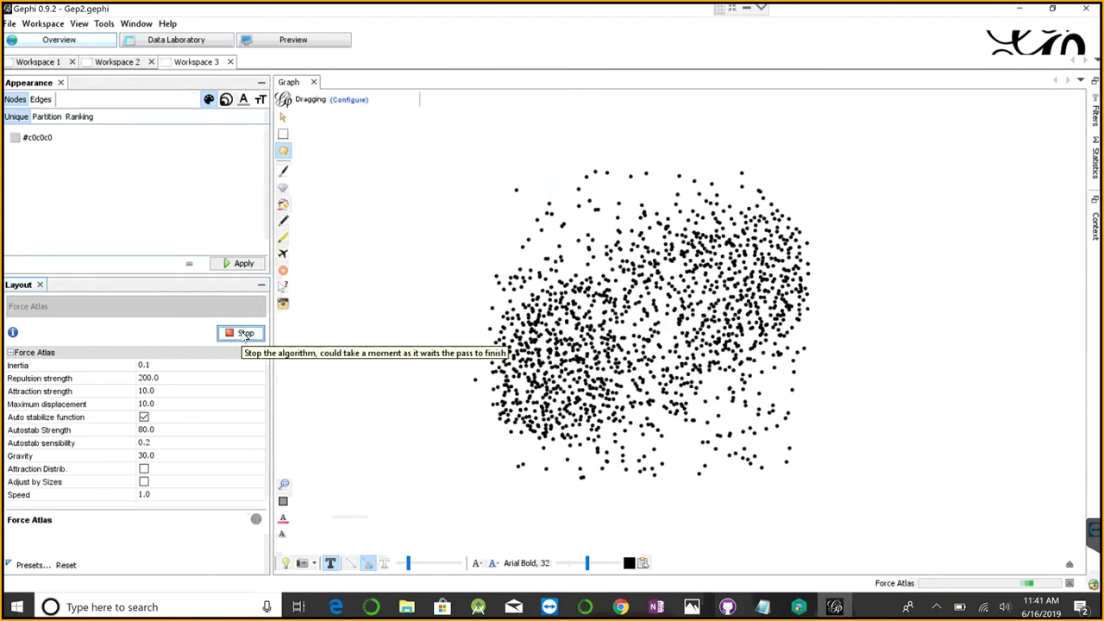
Step: Stop Force Atlas after 138 iterations, with nodes settled into two lobes
{"action": "left_click", "coordinate": [246, 334]}
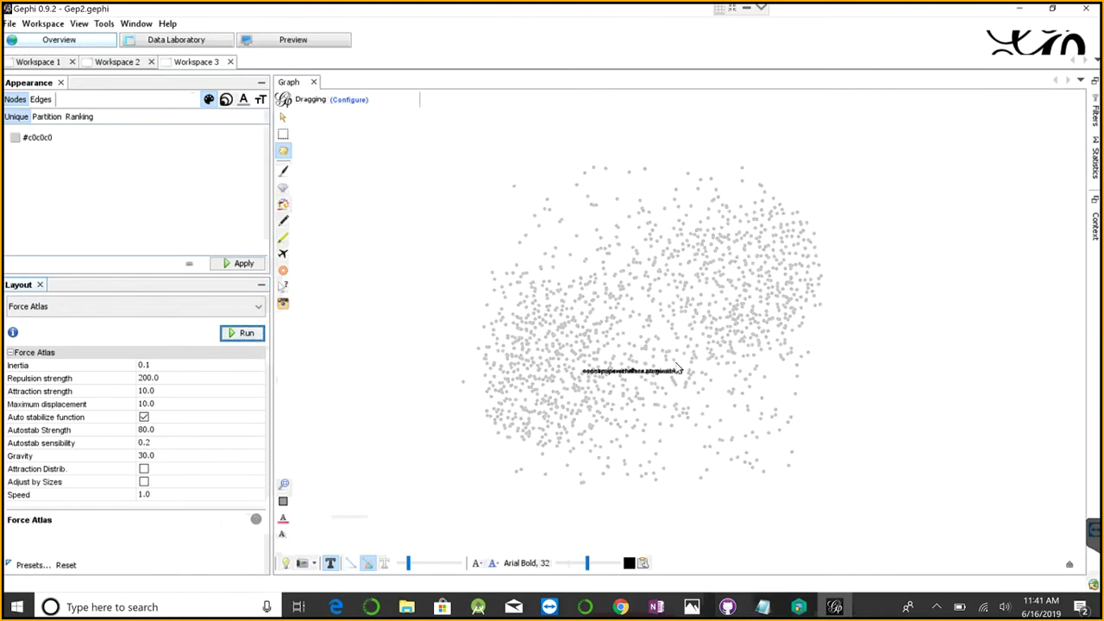
Step: Show the edges again and drag the label size slider smaller
{"action": "left_click", "coordinate": [351, 564]}
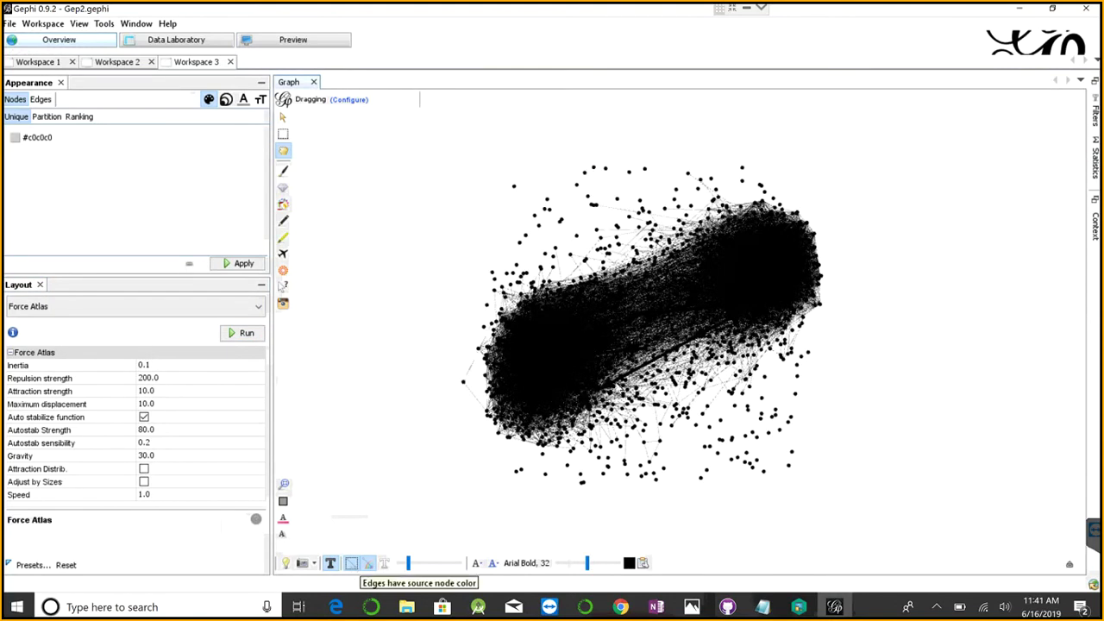
{"action": "scroll", "coordinate": [619, 386], "scroll_direction": "up", "scroll_amount": 2}
{"action": "scroll", "coordinate": [666, 383], "scroll_direction": "up", "scroll_amount": 1}
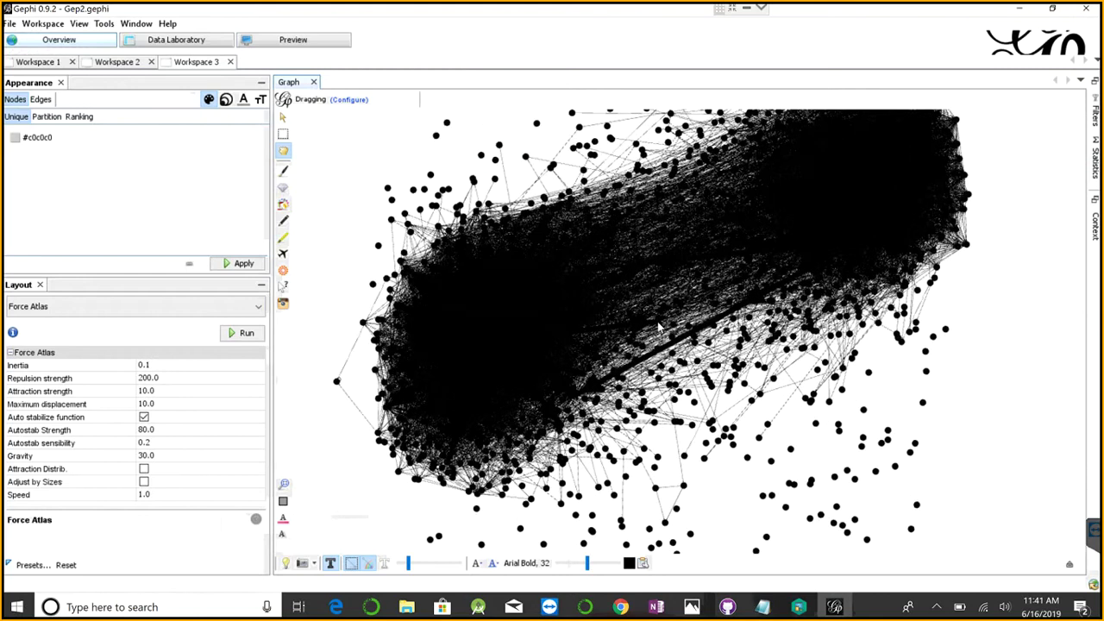
{"action": "scroll", "coordinate": [621, 376], "scroll_direction": "down", "scroll_amount": 1}
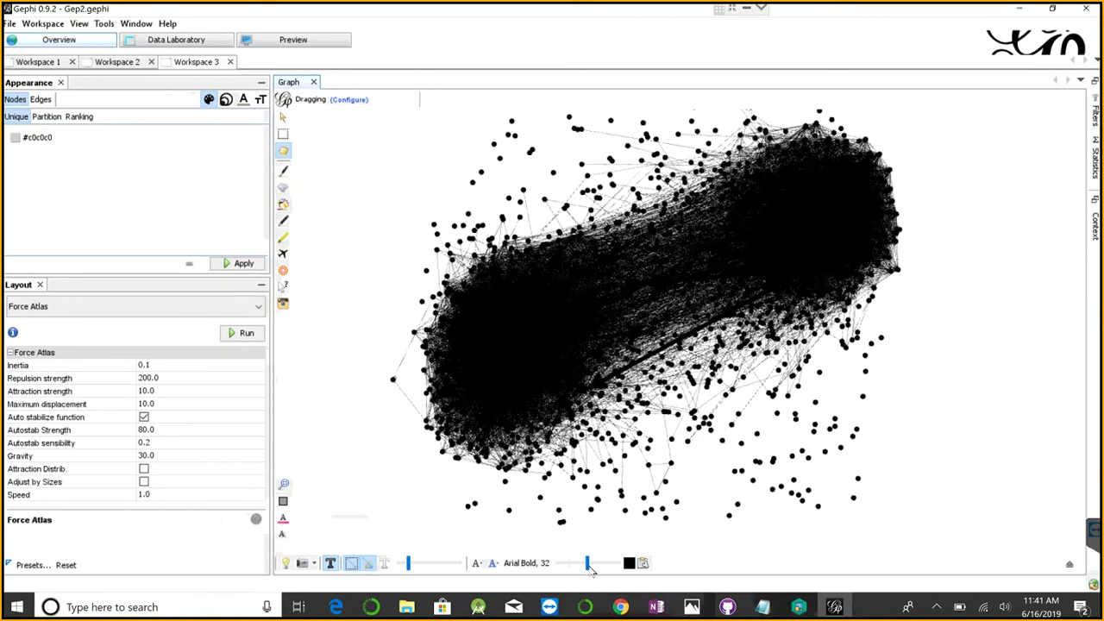
{"action": "left_click_drag", "start_coordinate": [587, 563], "coordinate": [570, 563]}
Step: Thin the edges with the Edges tab Scale slider, then uncheck Show to hide them
{"action": "left_click", "coordinate": [1069, 566]}
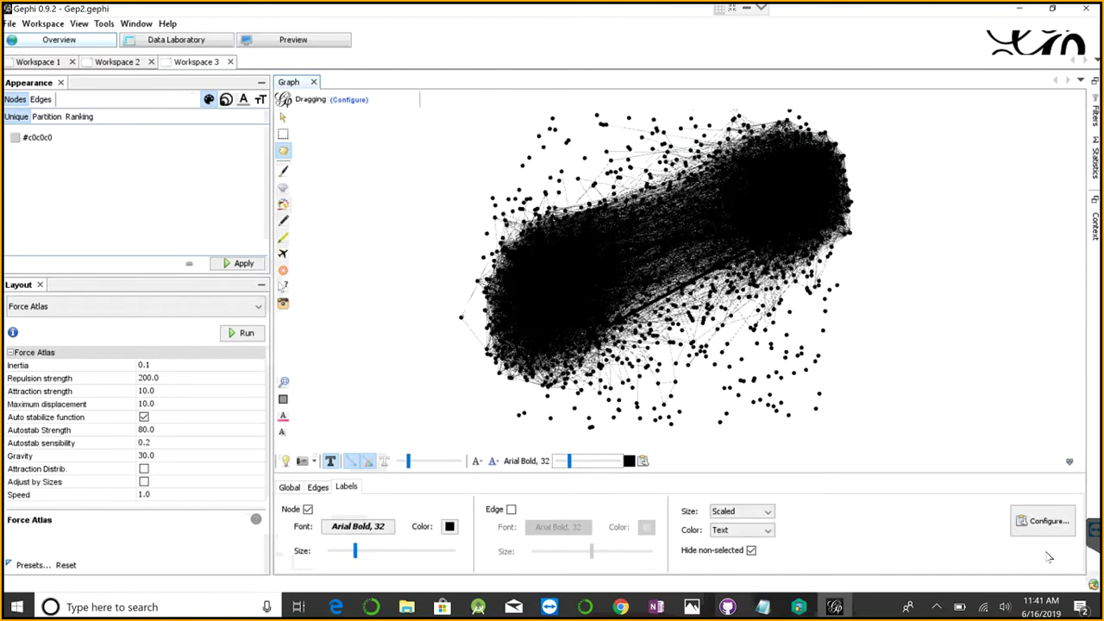
{"action": "left_click", "coordinate": [318, 488]}
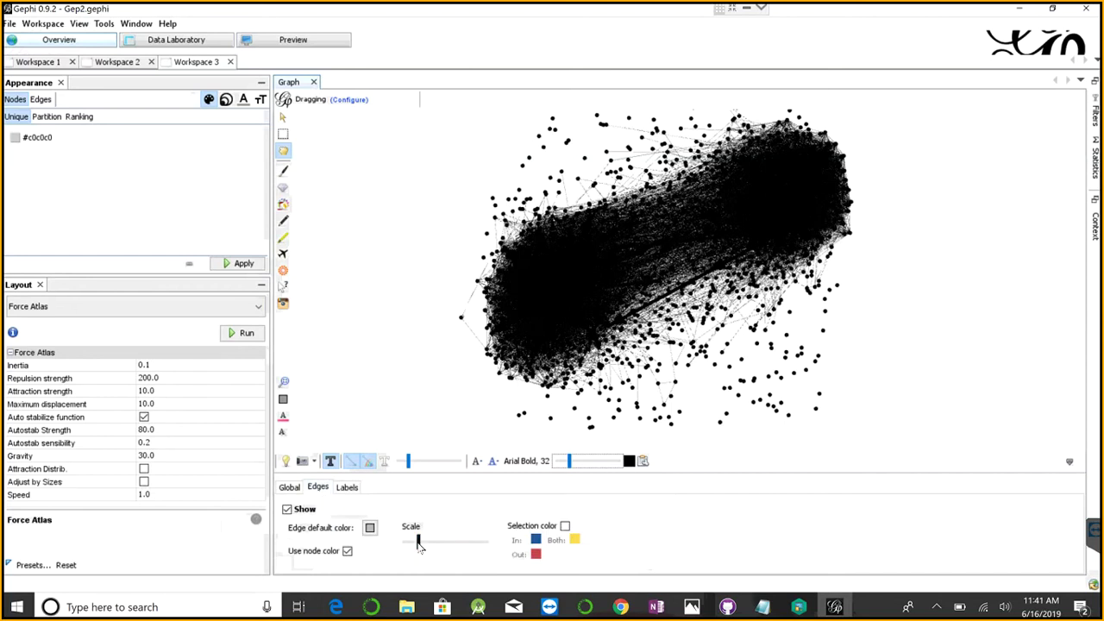
{"action": "left_click_drag", "start_coordinate": [417, 549], "coordinate": [405, 545]}
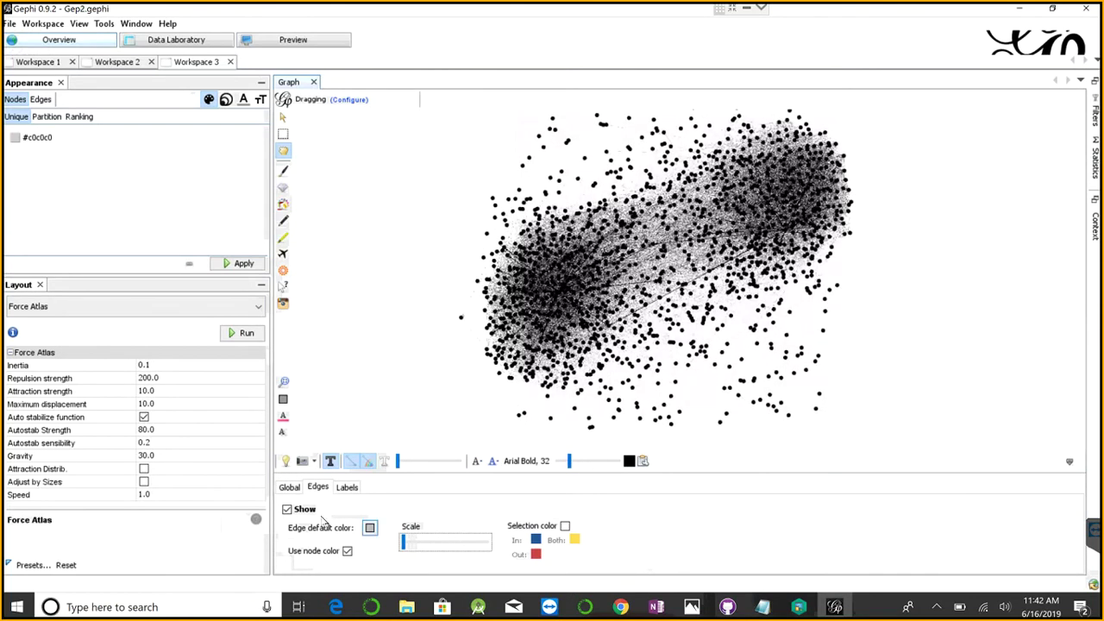
{"action": "left_click", "coordinate": [293, 512]}
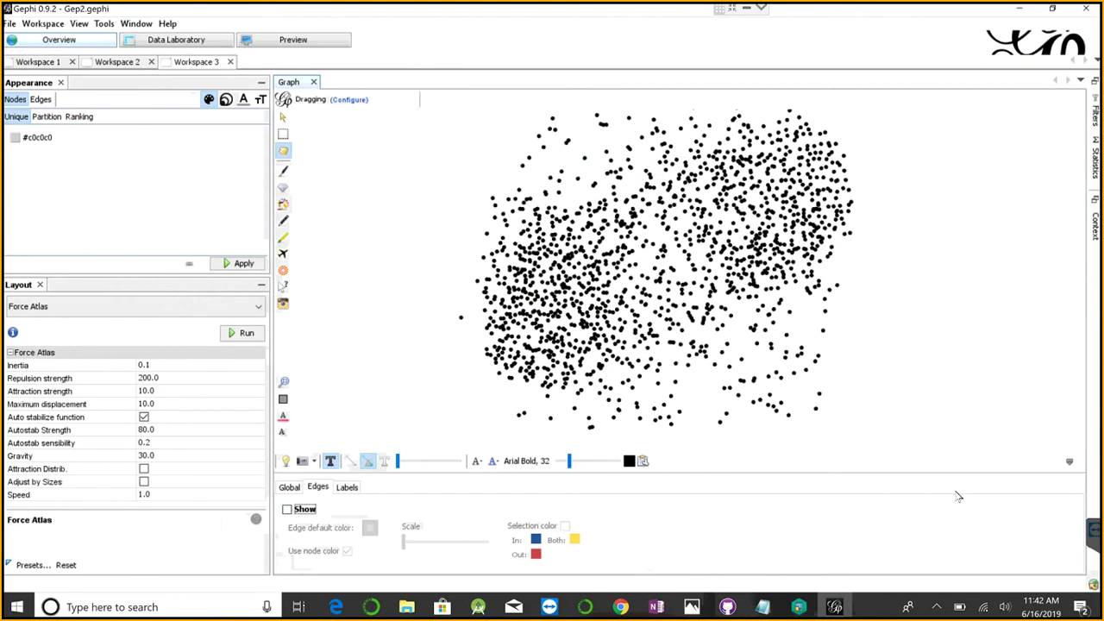
{"action": "left_click", "coordinate": [1069, 464]}
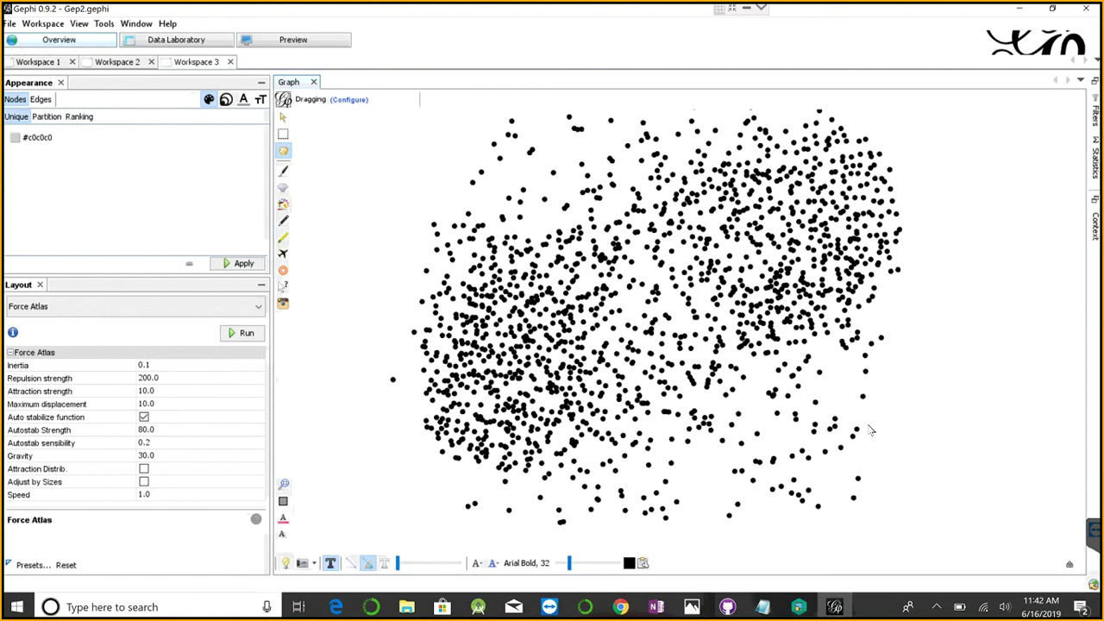
Step: Center the whole node cloud in view, zoom back in, and show the node Partition colouring options
{"action": "scroll", "coordinate": [875, 431], "scroll_direction": "down", "scroll_amount": 1}
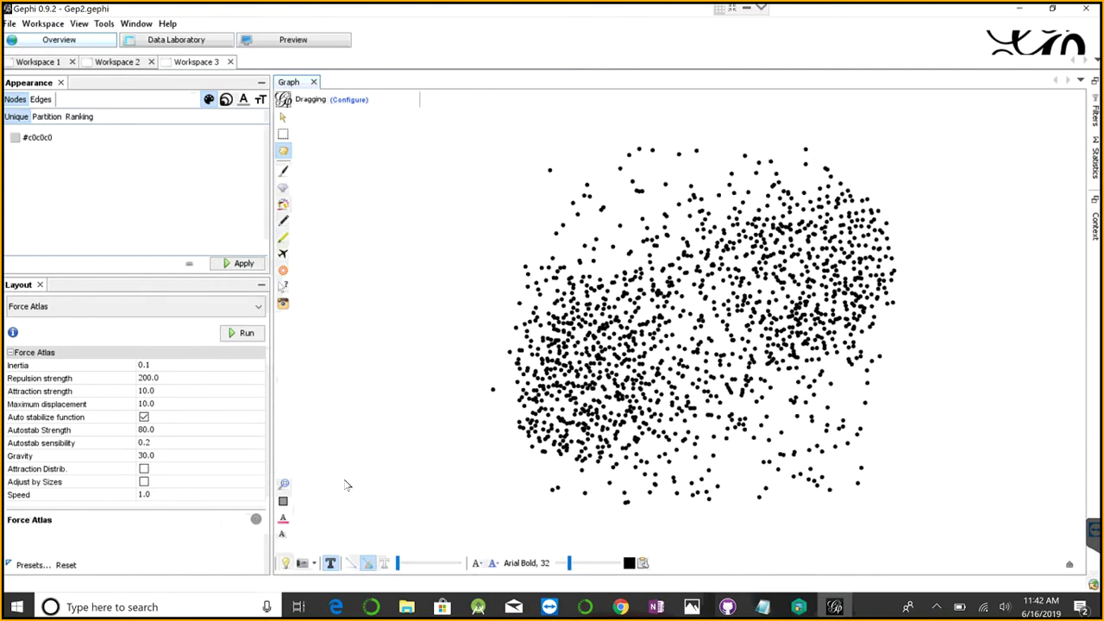
{"action": "left_click", "coordinate": [284, 485]}
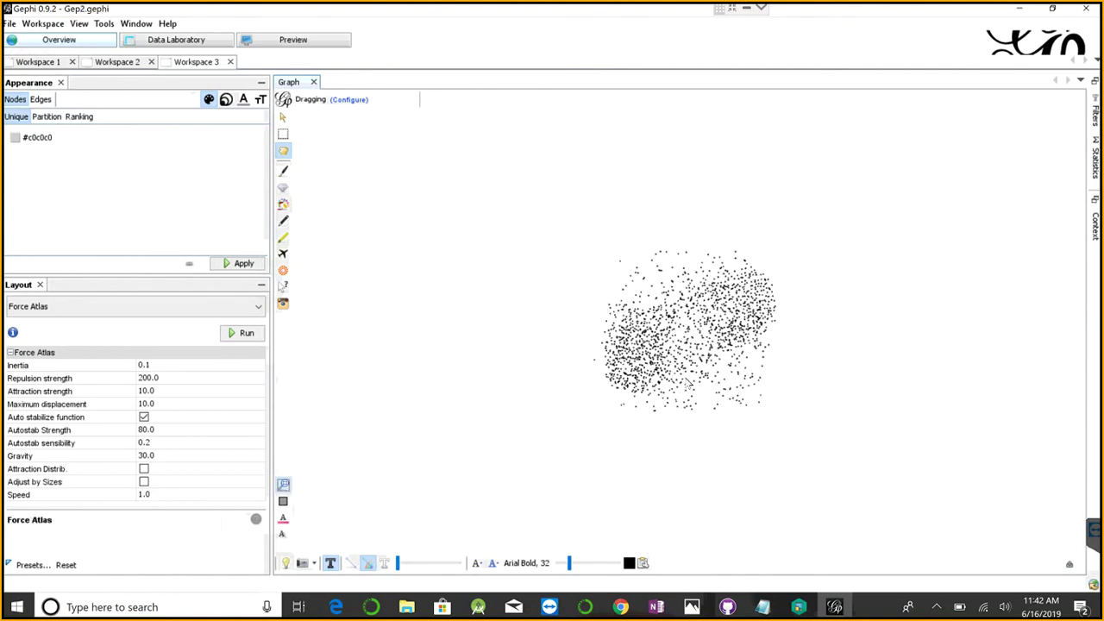
{"action": "scroll", "coordinate": [687, 339], "scroll_direction": "up", "scroll_amount": 3}
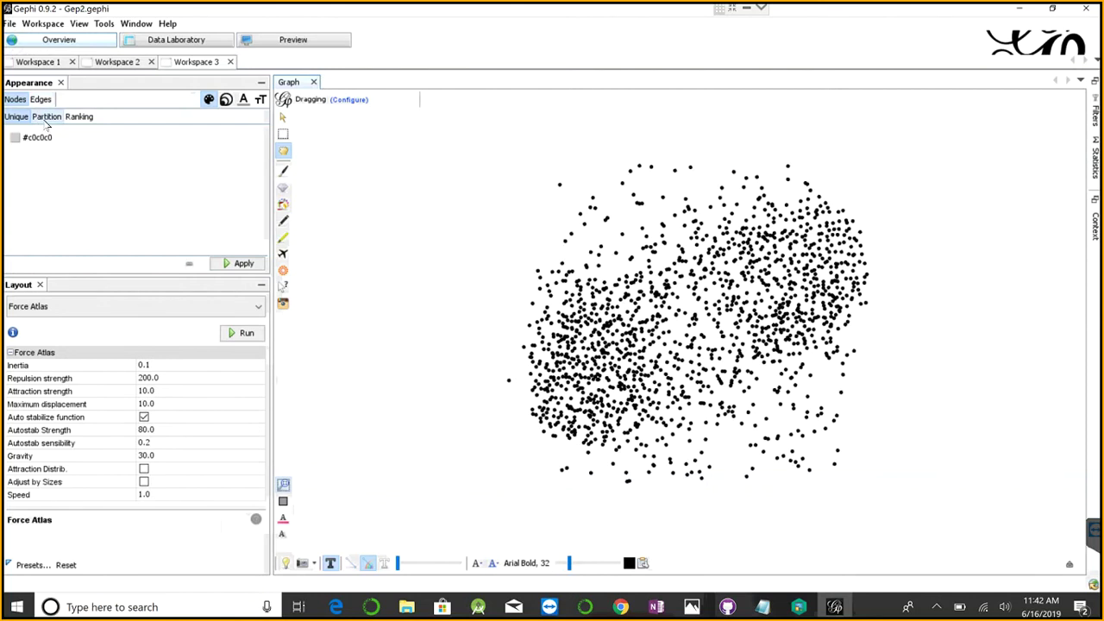
{"action": "left_click", "coordinate": [47, 118]}
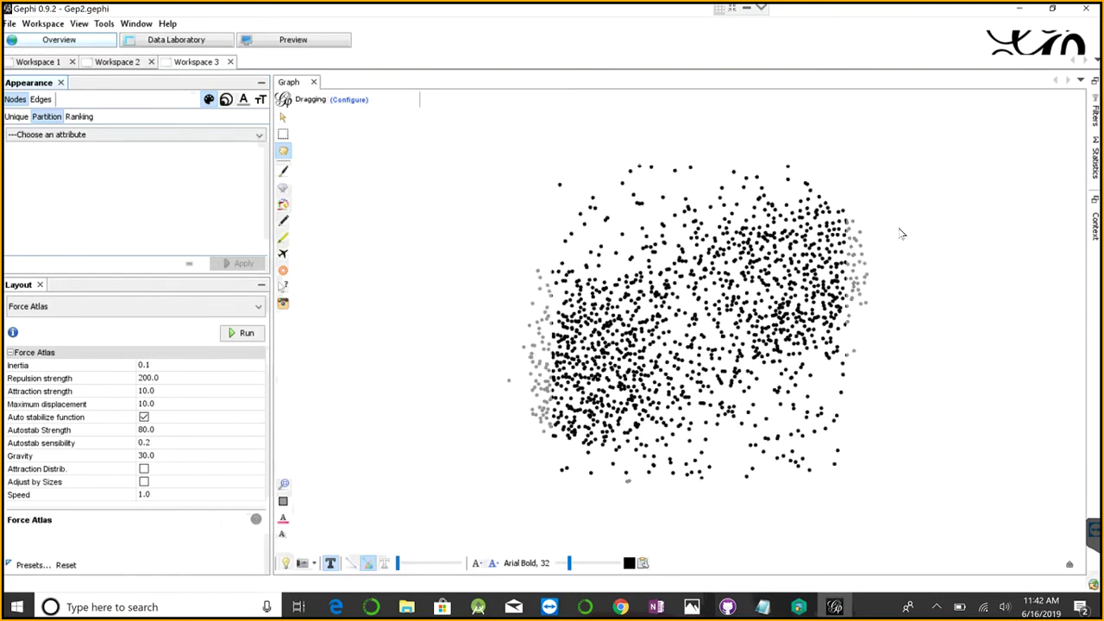
{"action": "left_click", "coordinate": [1097, 169]}
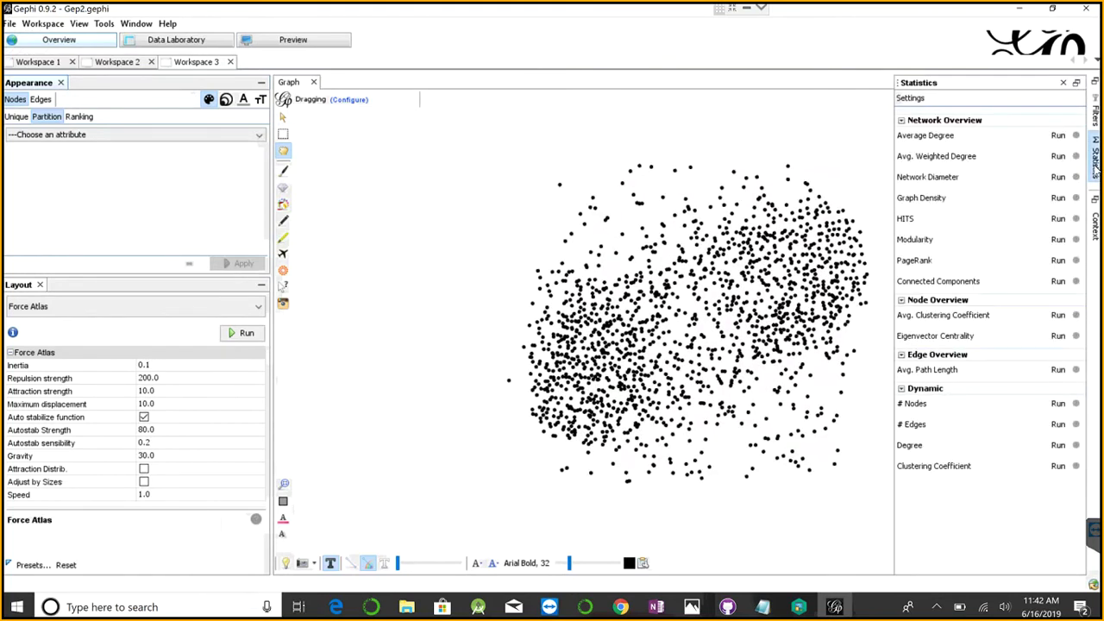
Step: Dock the Statistics panel and run Average Degree (12.768), reviewing then closing the degree report
{"action": "left_click", "coordinate": [1076, 83]}
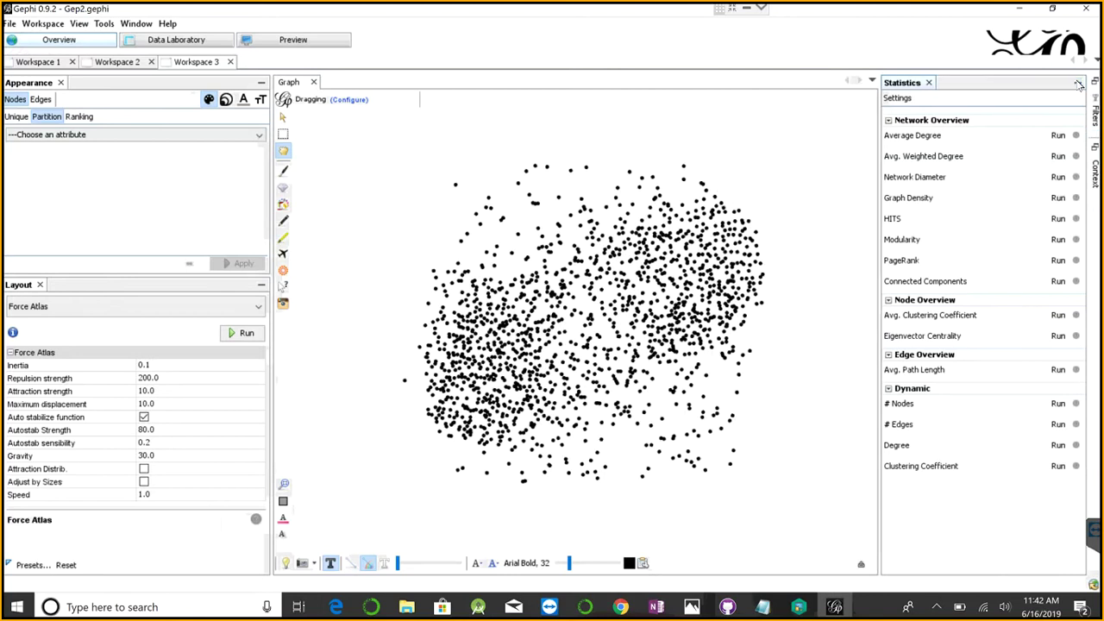
{"action": "left_click", "coordinate": [1058, 135]}
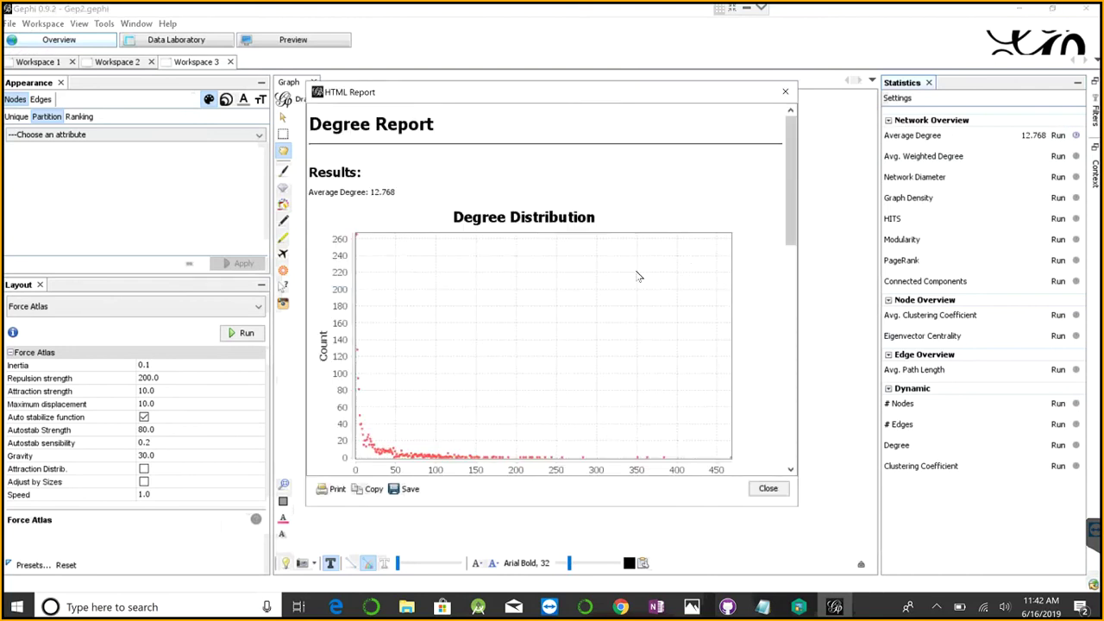
{"action": "scroll", "coordinate": [635, 310], "scroll_direction": "down", "scroll_amount": 3}
{"action": "scroll", "coordinate": [641, 361], "scroll_direction": "down", "scroll_amount": 4}
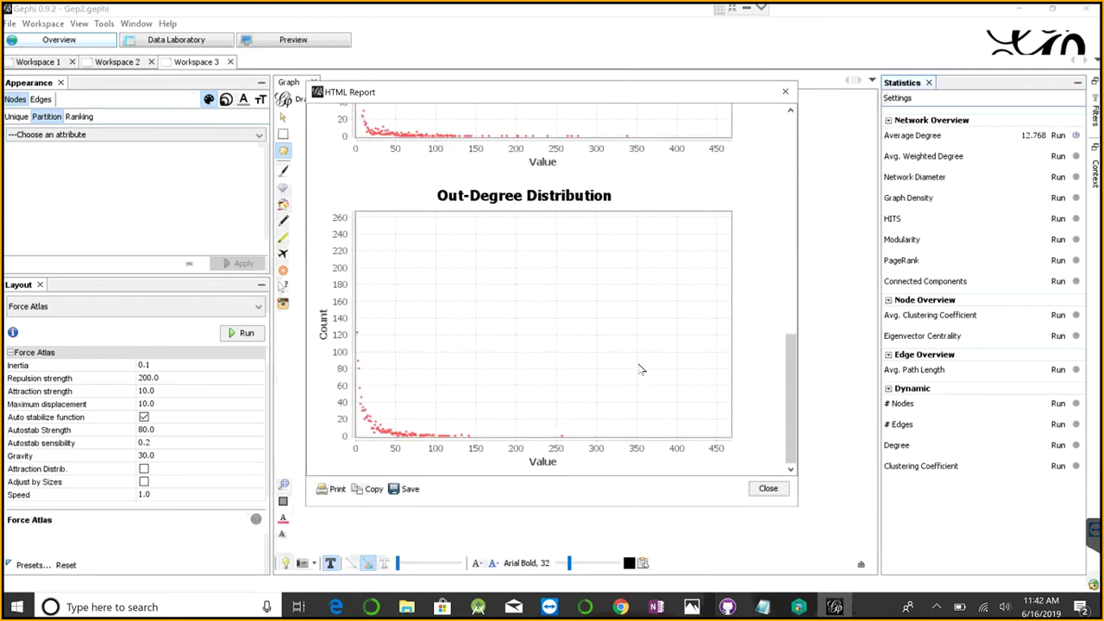
{"action": "left_click", "coordinate": [768, 489]}
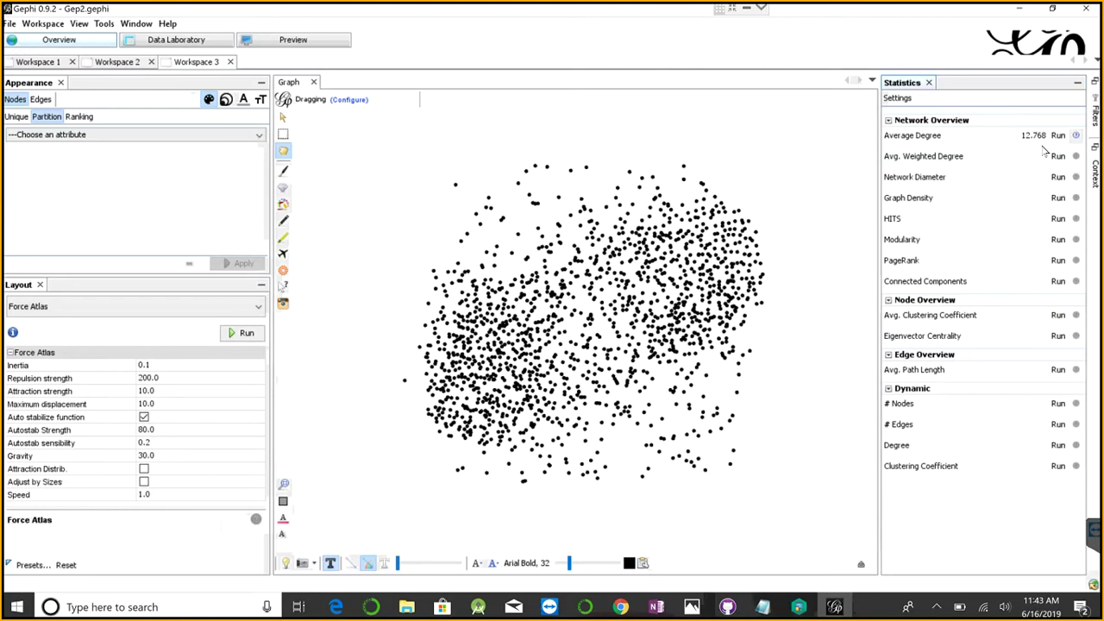
Step: Run directed Graph Density (0.009), close its report, and minimize the Statistics panel
{"action": "left_click", "coordinate": [1058, 199]}
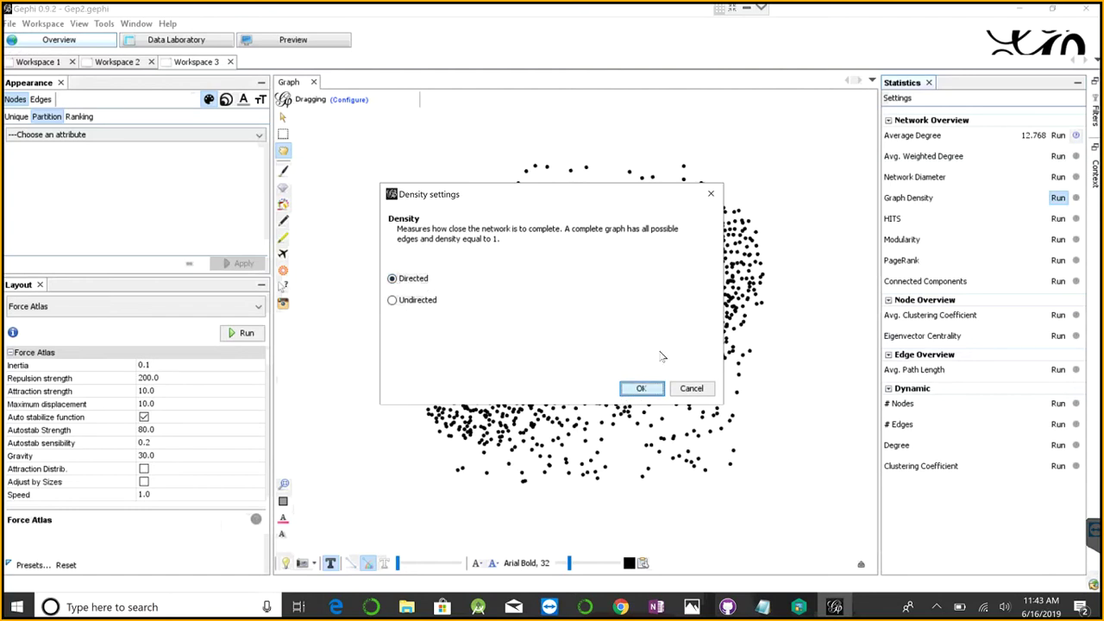
{"action": "key", "text": "Return"}
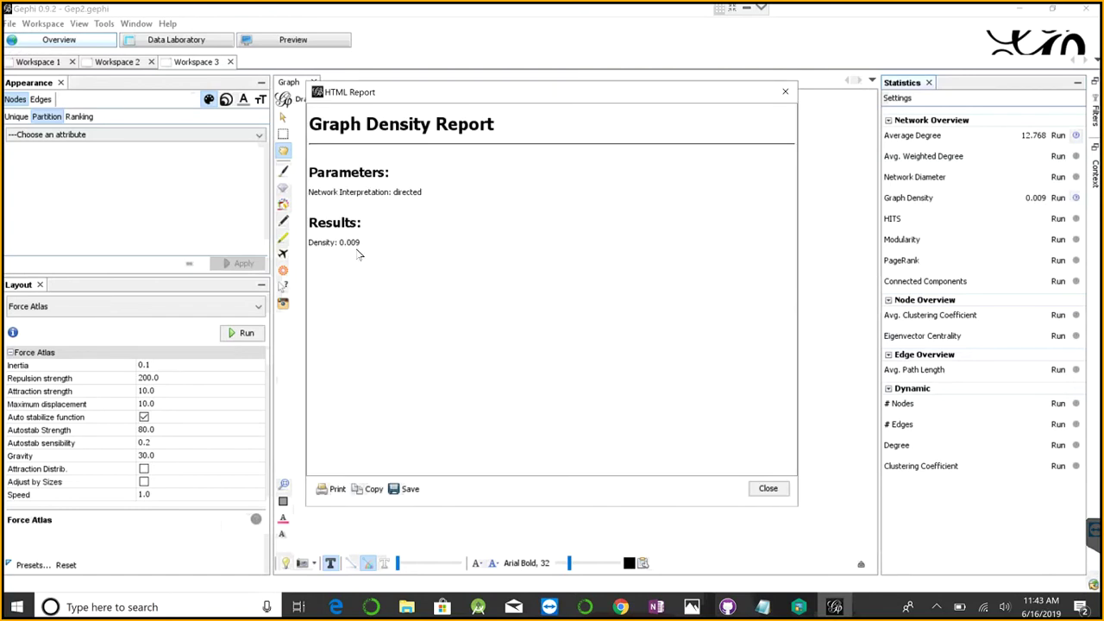
{"action": "left_click", "coordinate": [767, 488]}
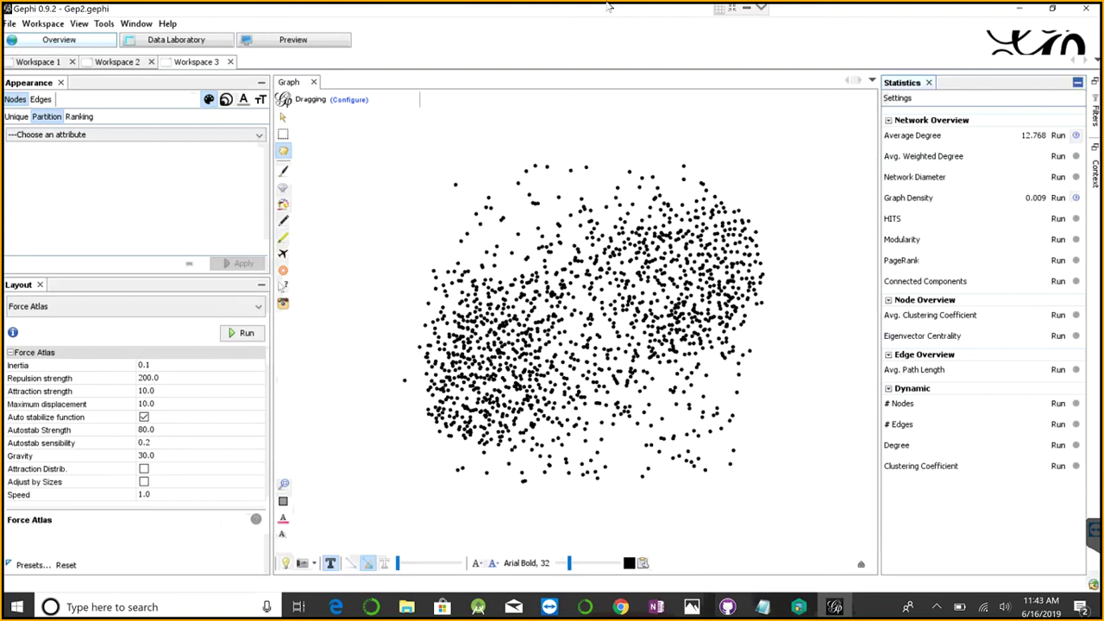
{"action": "left_click", "coordinate": [1078, 82]}
Step: In Data Laboratory, inspect degree values for ayerdis.com/rants.php and another node
{"action": "left_click", "coordinate": [198, 43]}
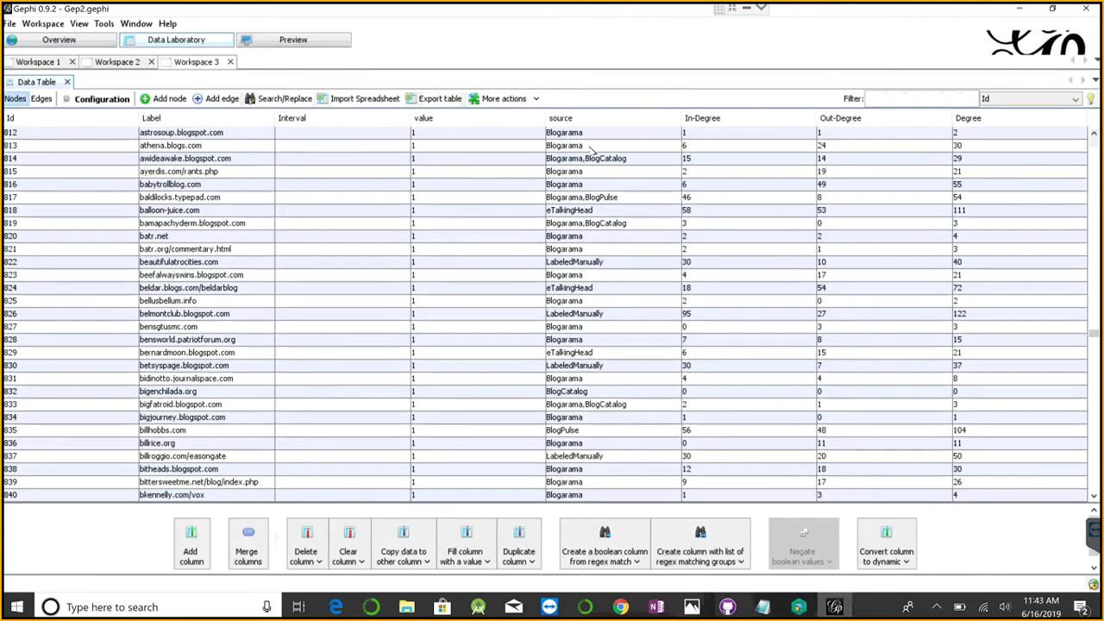
{"action": "left_click", "coordinate": [708, 172]}
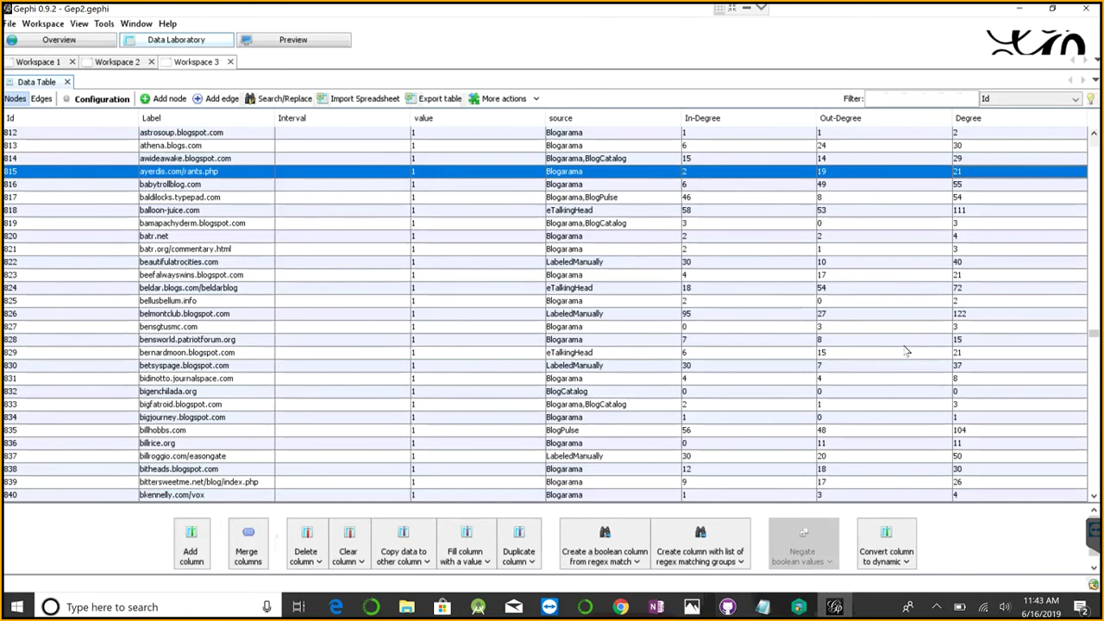
{"action": "scroll", "coordinate": [897, 362], "scroll_direction": "down", "scroll_amount": 1}
{"action": "left_click", "coordinate": [895, 377]}
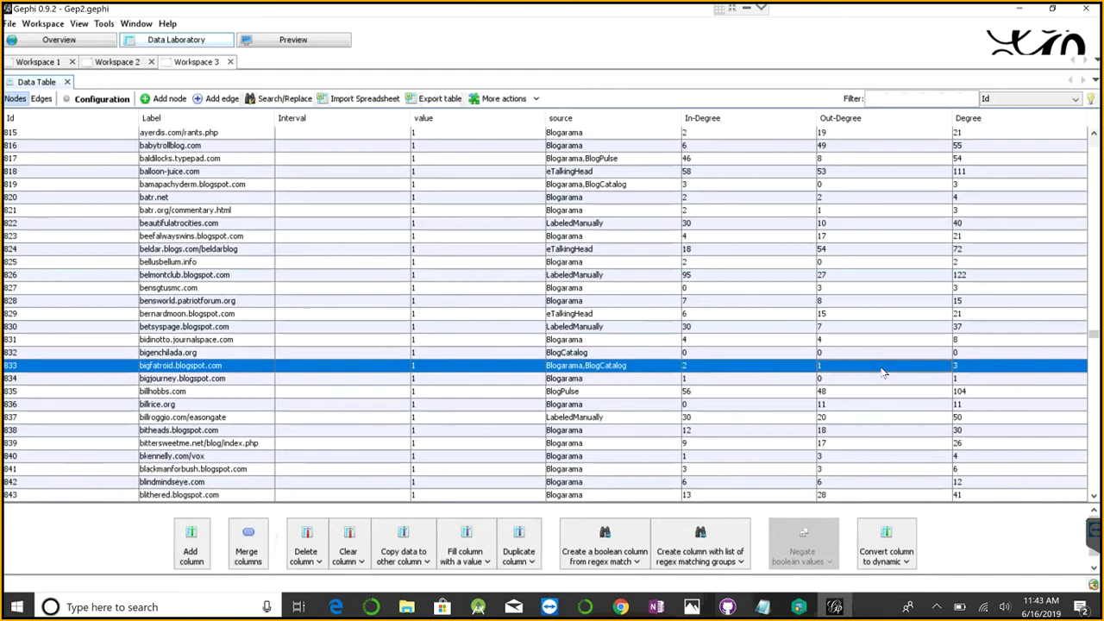
{"action": "scroll", "coordinate": [863, 358], "scroll_direction": "up", "scroll_amount": 4}
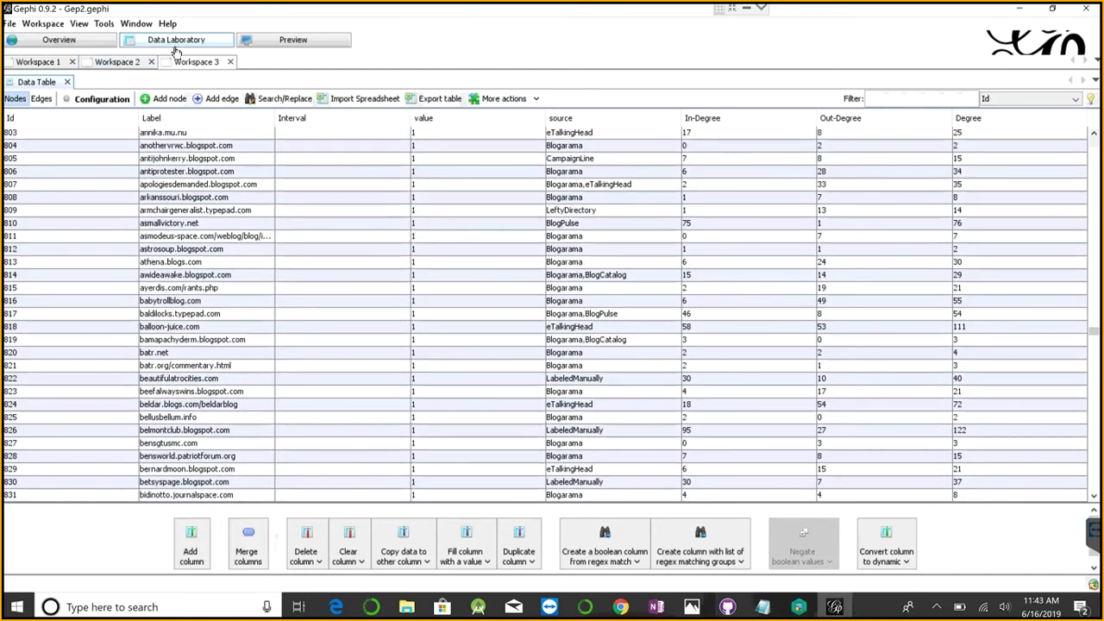
Step: Return to Overview and show the Statistics side tab
{"action": "left_click", "coordinate": [85, 45]}
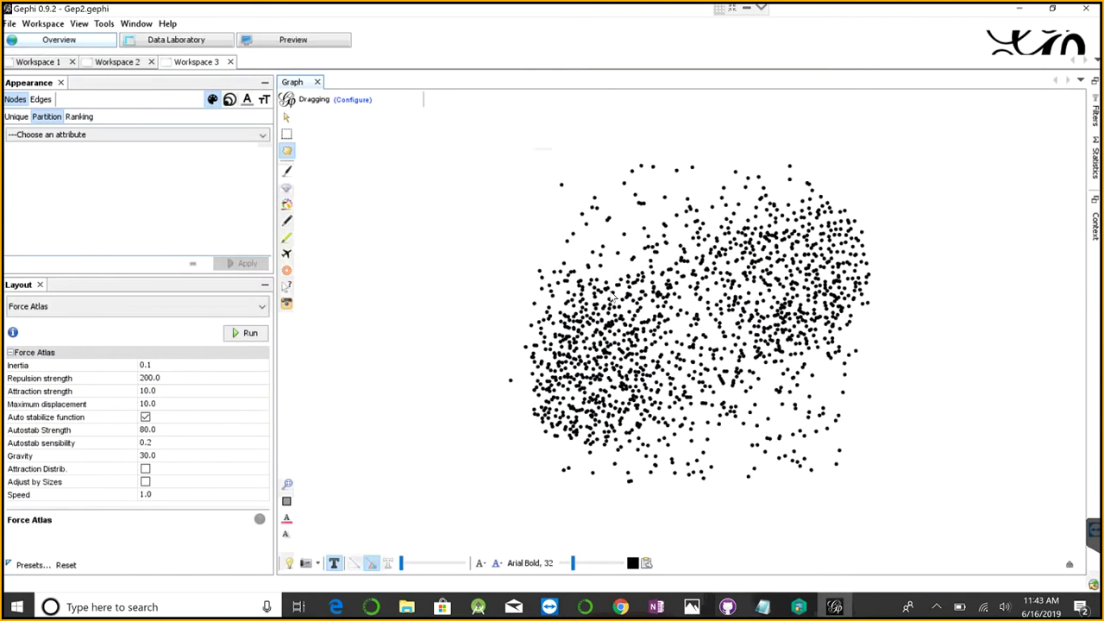
{"action": "left_click", "coordinate": [1095, 109]}
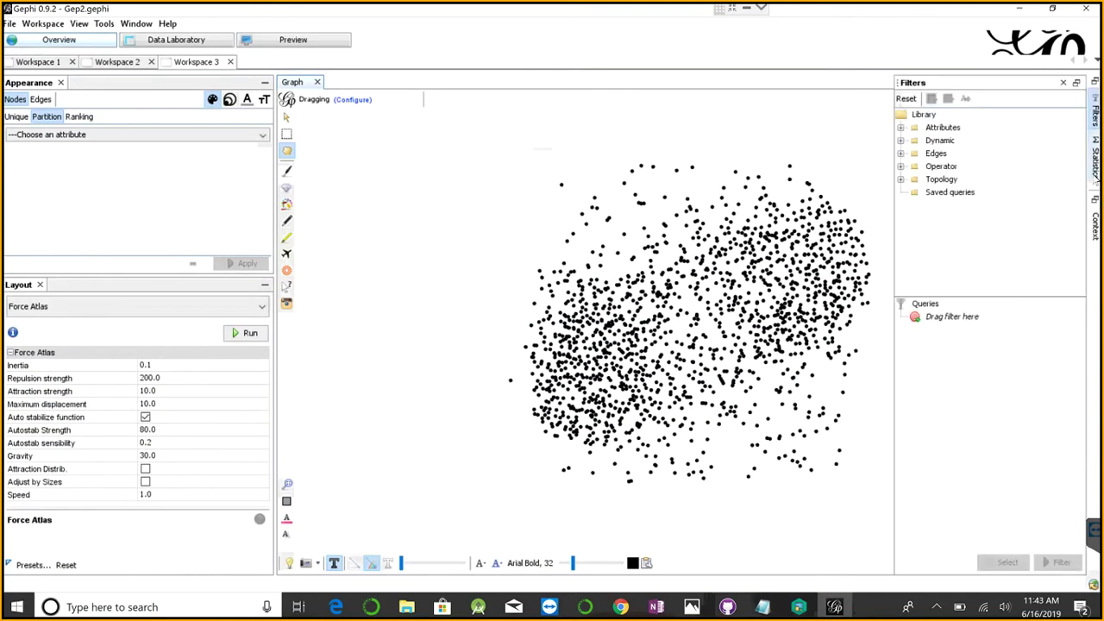
{"action": "left_click", "coordinate": [1094, 159]}
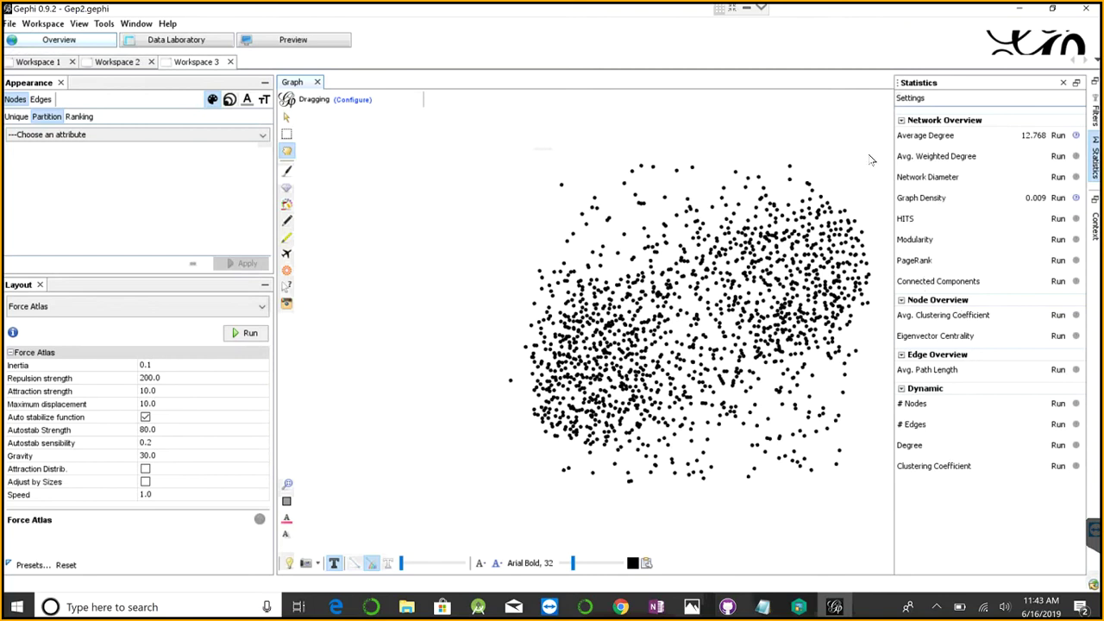
Step: Colour nodes by the value partition: pink for 0 (50.87%), green for 1 (49.13%)
{"action": "left_click", "coordinate": [48, 136]}
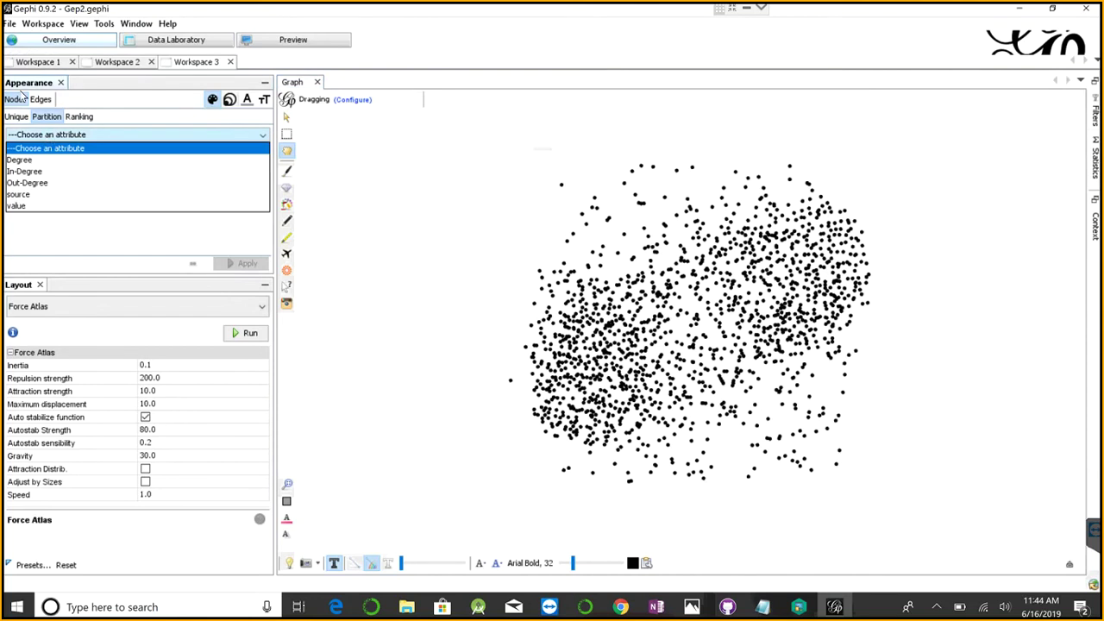
{"action": "left_click", "coordinate": [19, 102]}
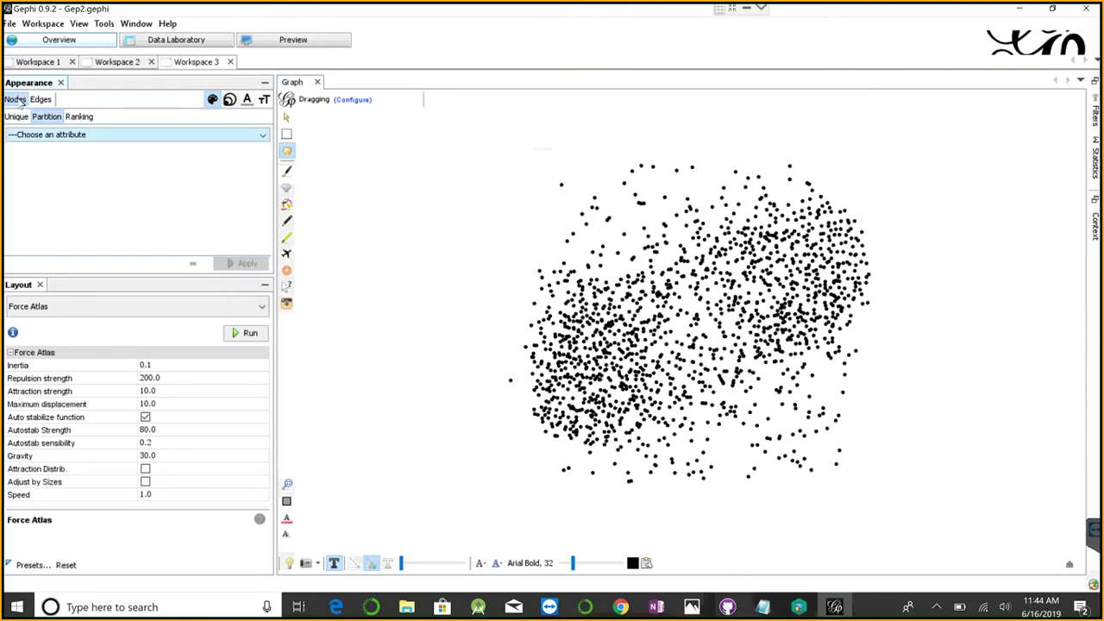
{"action": "left_click", "coordinate": [56, 136]}
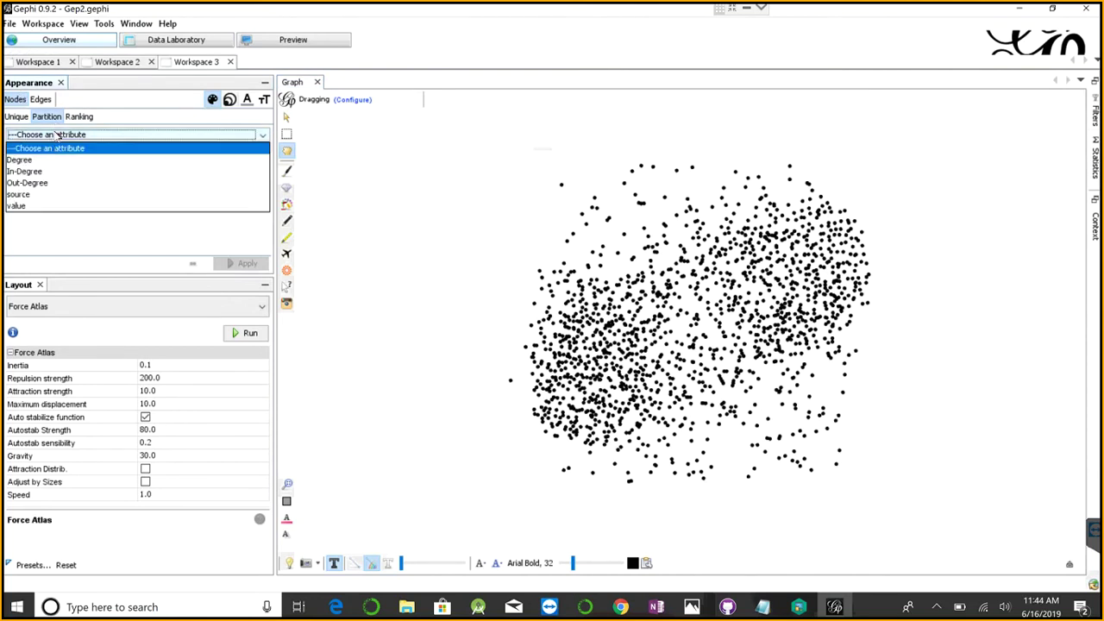
{"action": "left_click", "coordinate": [45, 208]}
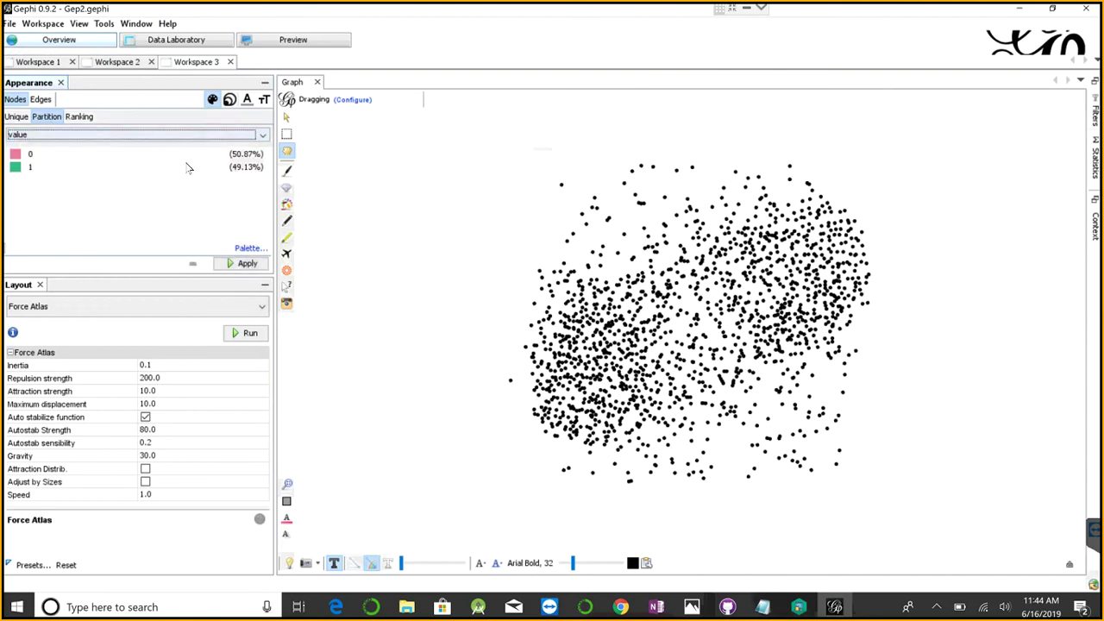
{"action": "mouse_move", "coordinate": [244, 166]}
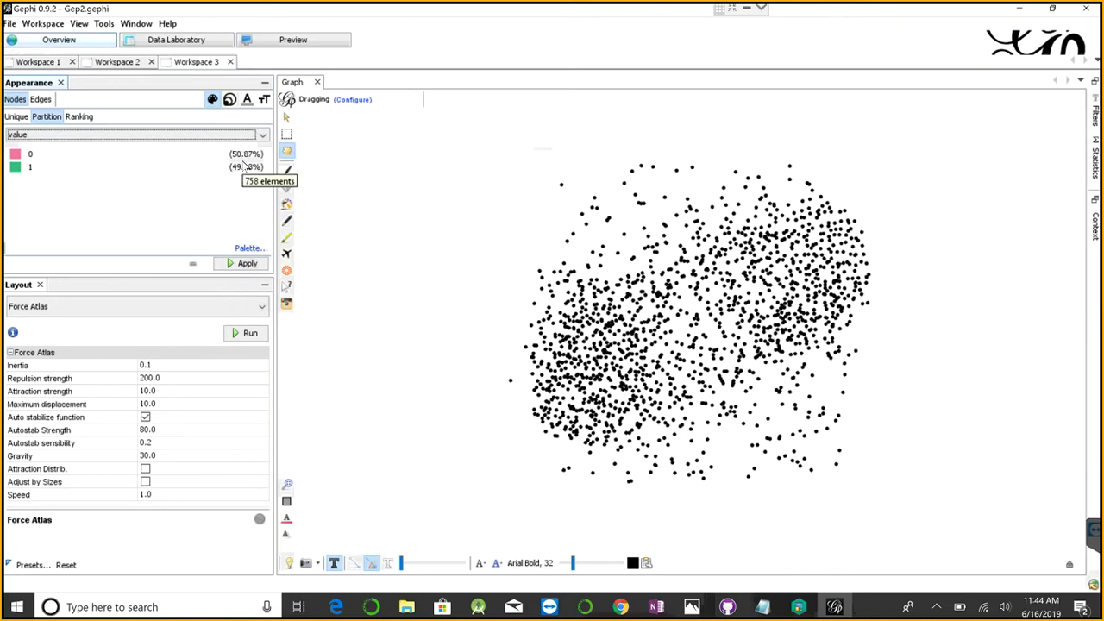
{"action": "left_click", "coordinate": [247, 266]}
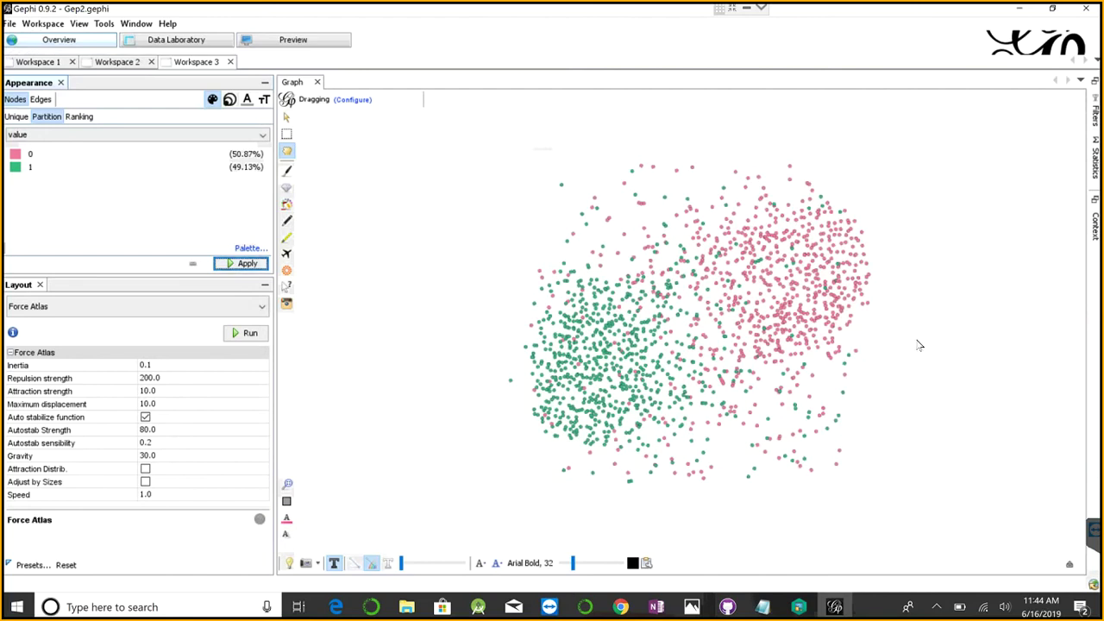
{"action": "left_click", "coordinate": [247, 263]}
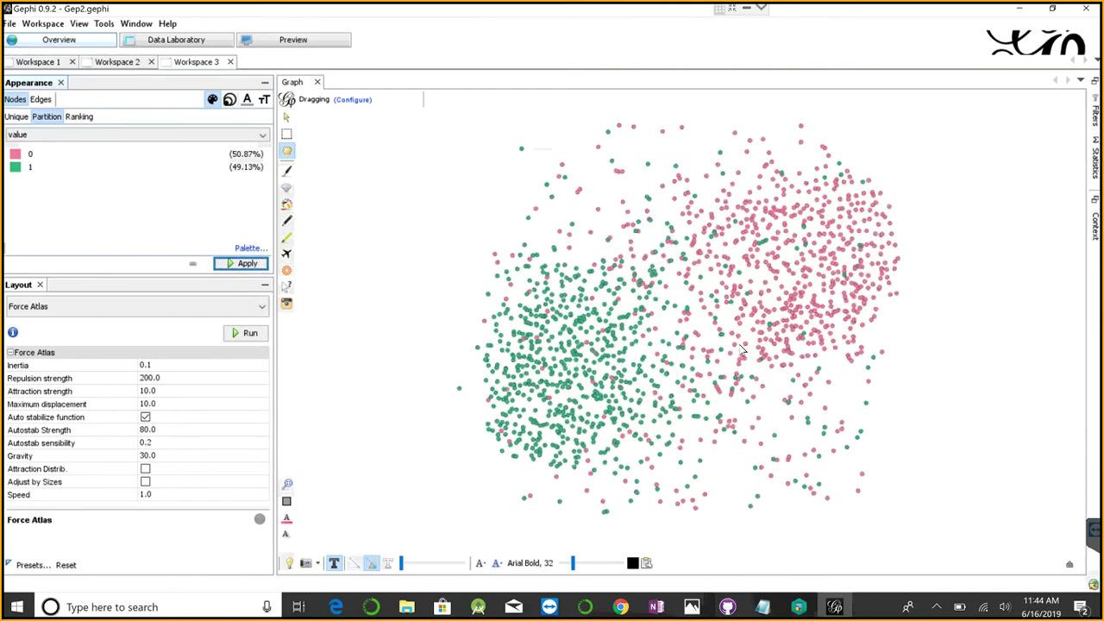
{"action": "left_click", "coordinate": [170, 311]}
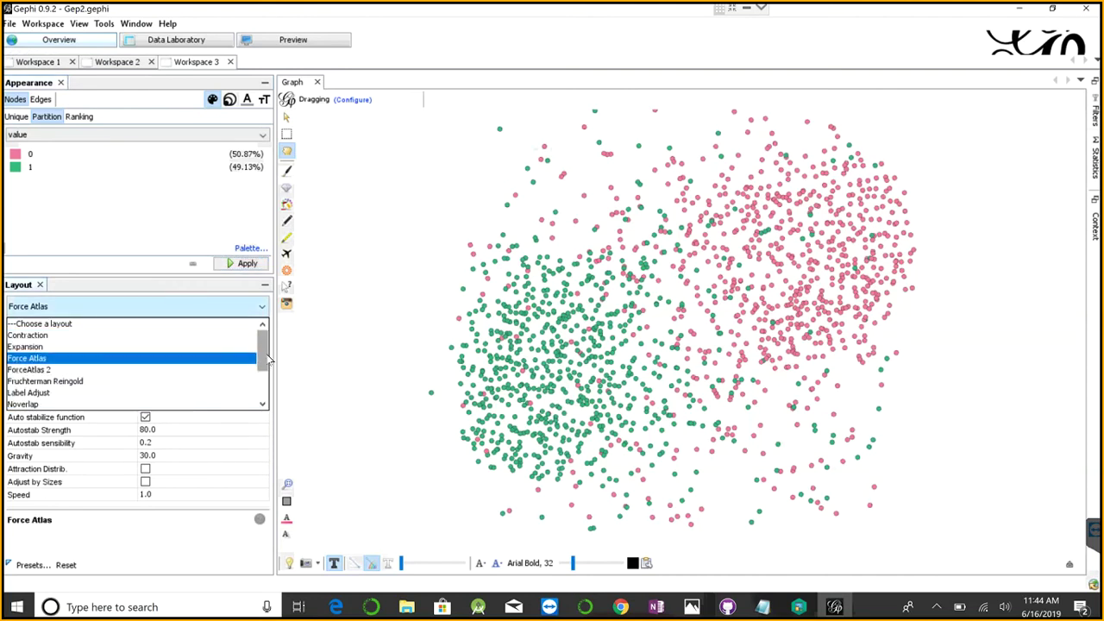
Step: Run the Yifan Hu layout on the graph, then stop it
{"action": "left_click_drag", "start_coordinate": [262, 358], "coordinate": [265, 394]}
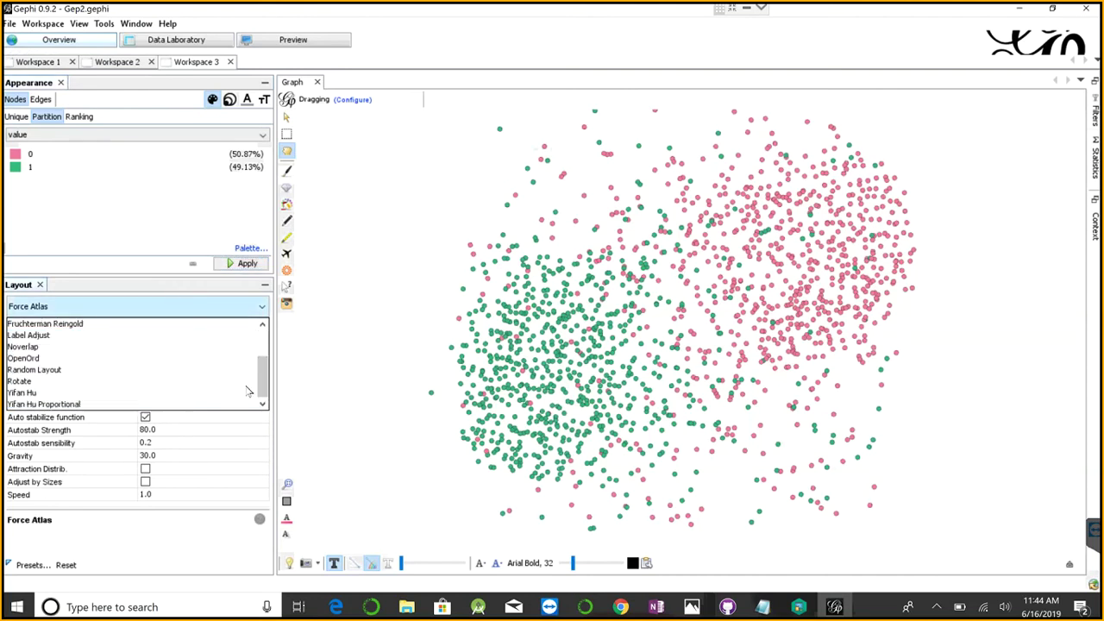
{"action": "left_click", "coordinate": [62, 396]}
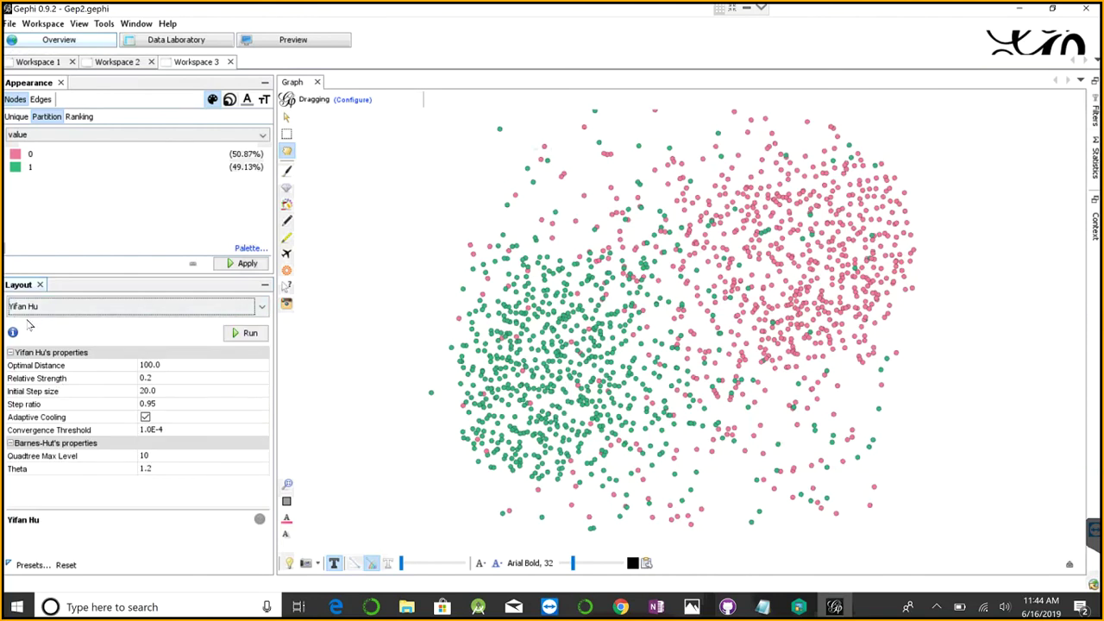
{"action": "left_click", "coordinate": [237, 338]}
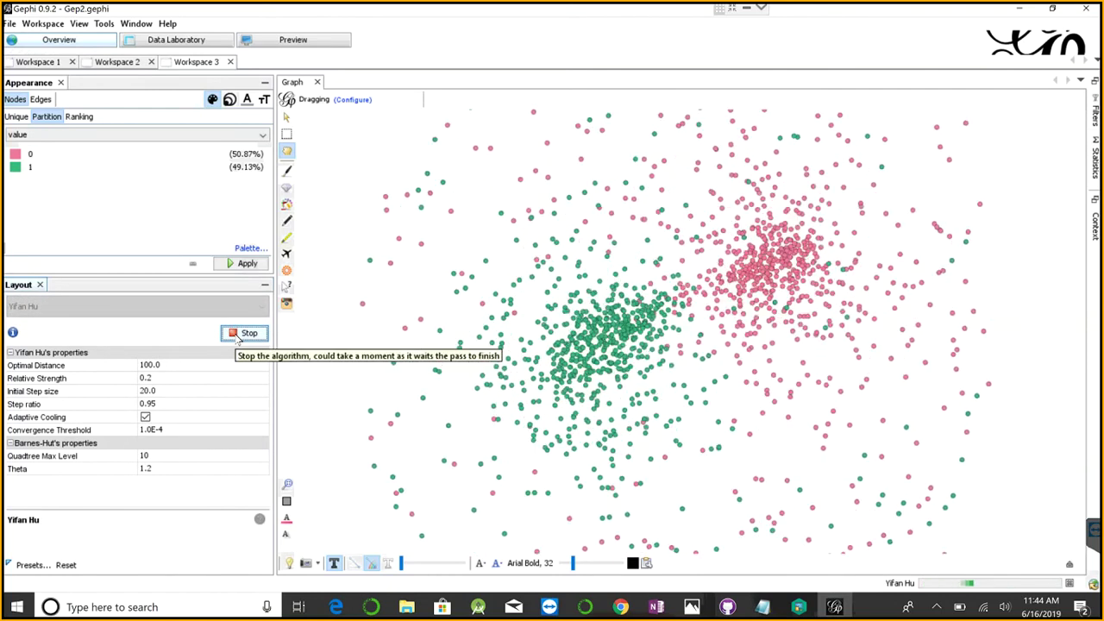
{"action": "left_click", "coordinate": [237, 338]}
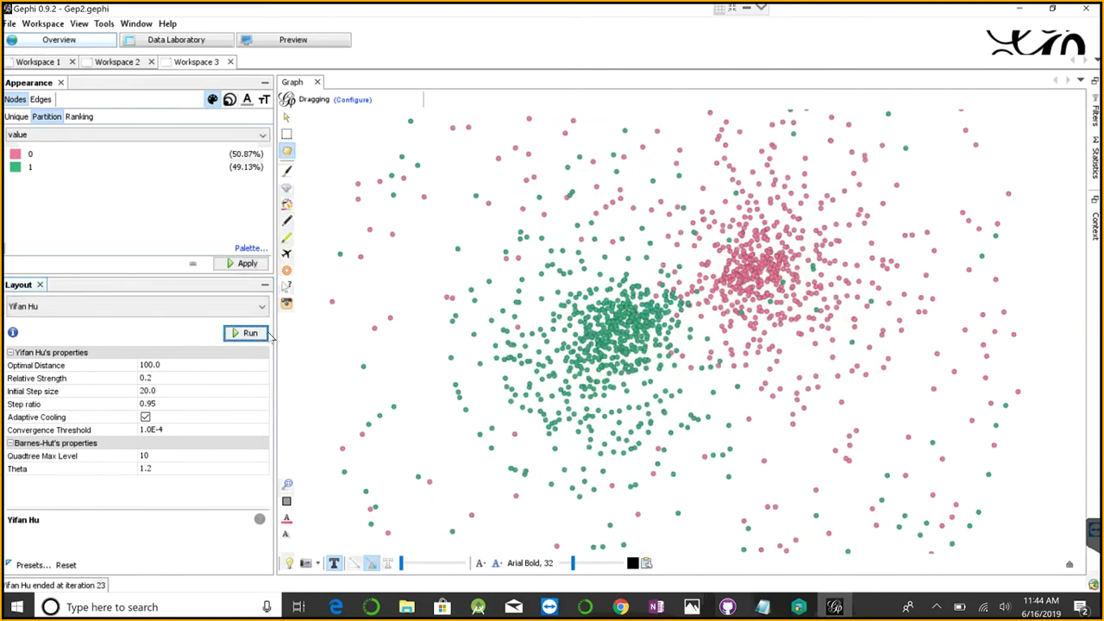
Step: Fit the network into view, turn on Show Edges, and expand the bottom display settings
{"action": "left_click", "coordinate": [288, 485]}
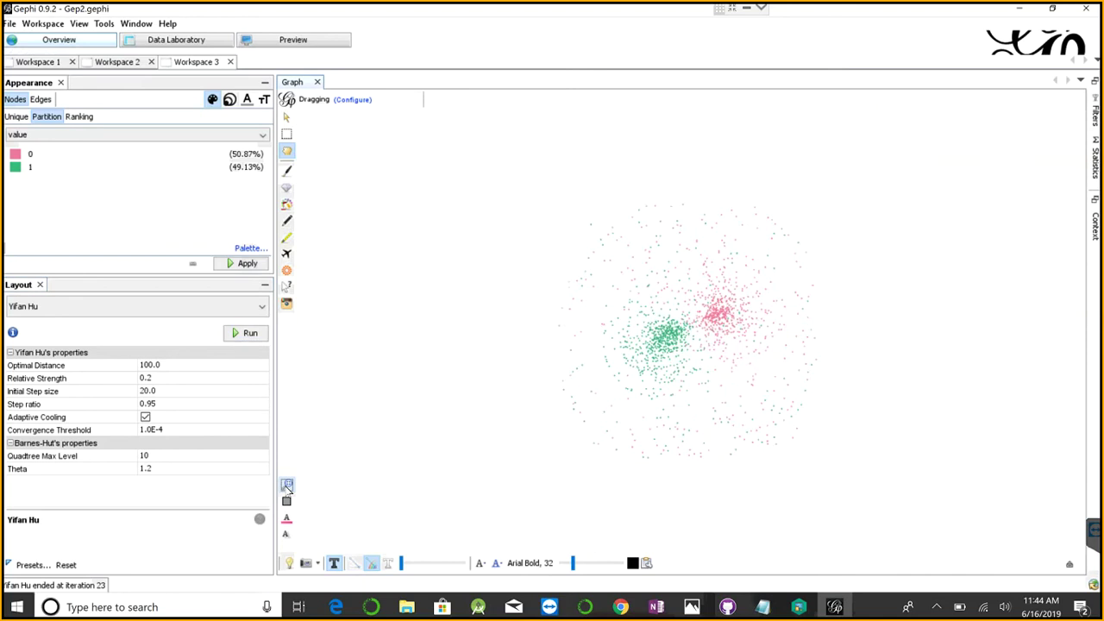
{"action": "scroll", "coordinate": [688, 366], "scroll_direction": "down", "scroll_amount": 5}
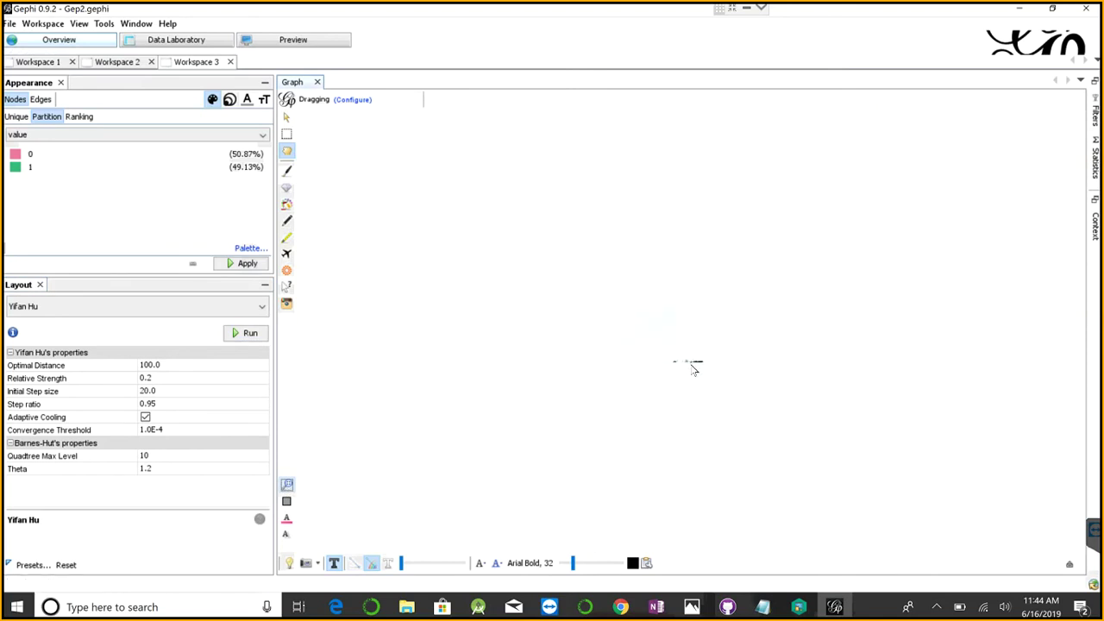
{"action": "scroll", "coordinate": [691, 368], "scroll_direction": "up", "scroll_amount": 5}
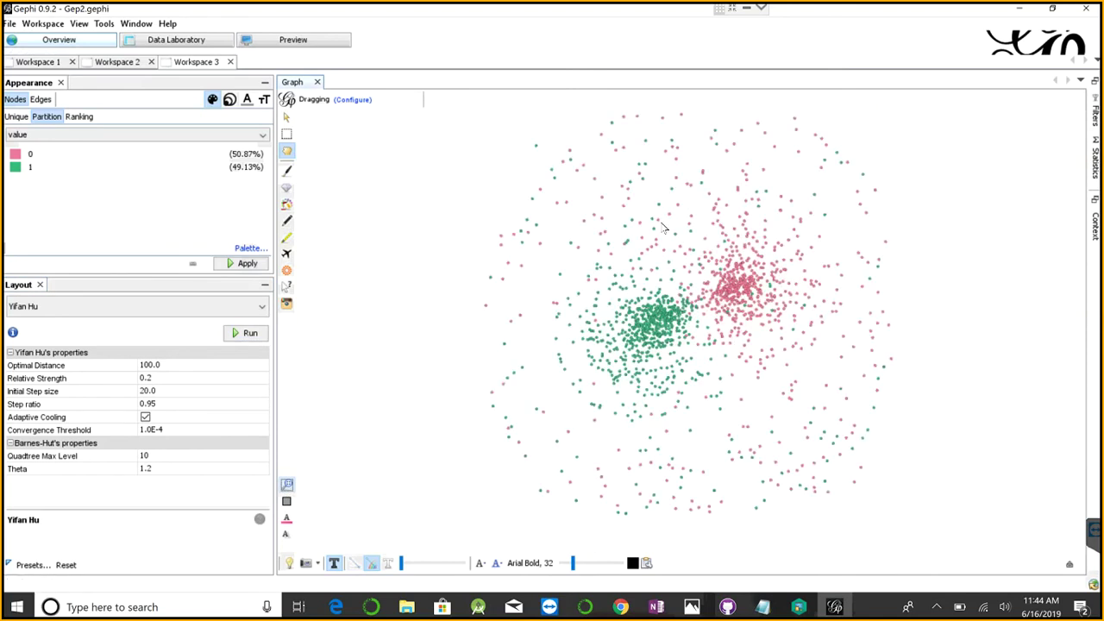
{"action": "scroll", "coordinate": [672, 272], "scroll_direction": "up", "scroll_amount": 1}
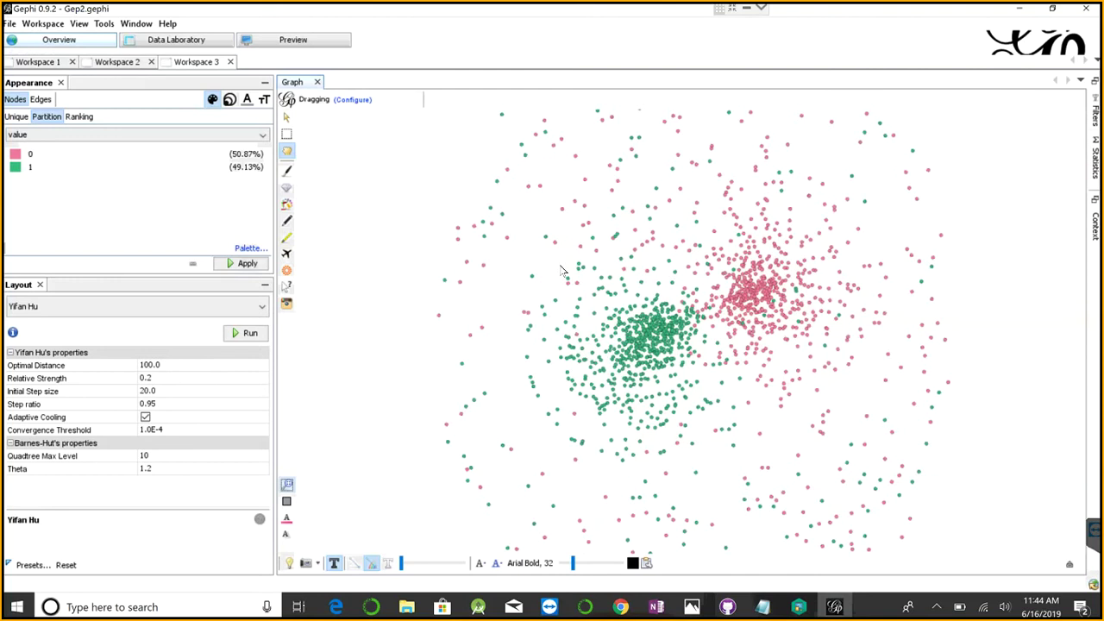
{"action": "scroll", "coordinate": [459, 233], "scroll_direction": "down", "scroll_amount": 5}
{"action": "scroll", "coordinate": [459, 233], "scroll_direction": "up", "scroll_amount": 5}
{"action": "left_click", "coordinate": [354, 564]}
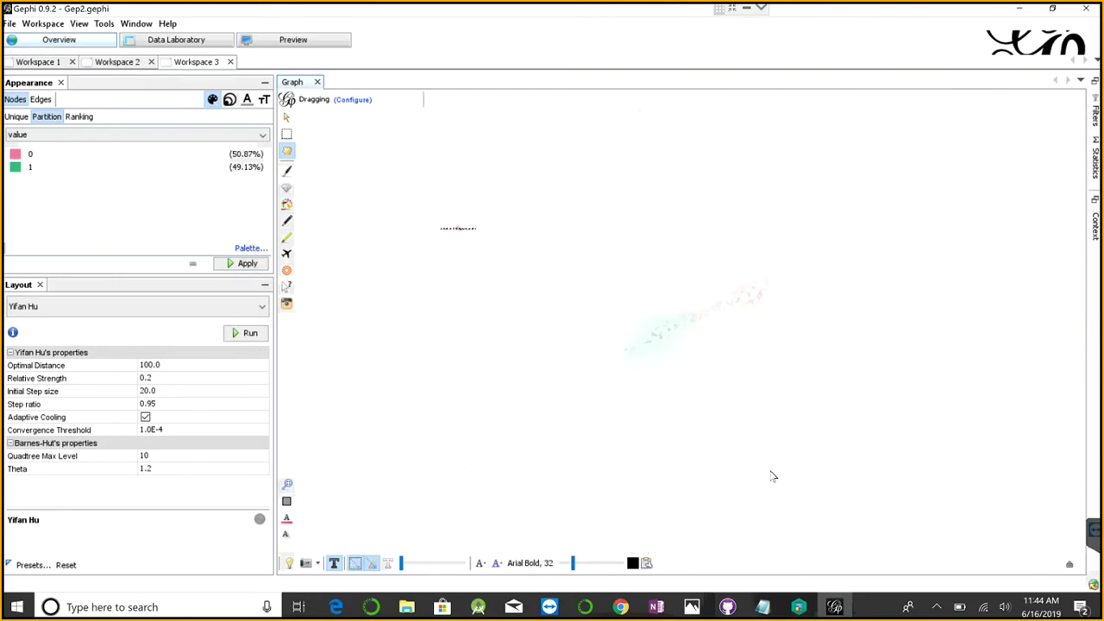
{"action": "left_click", "coordinate": [1069, 566]}
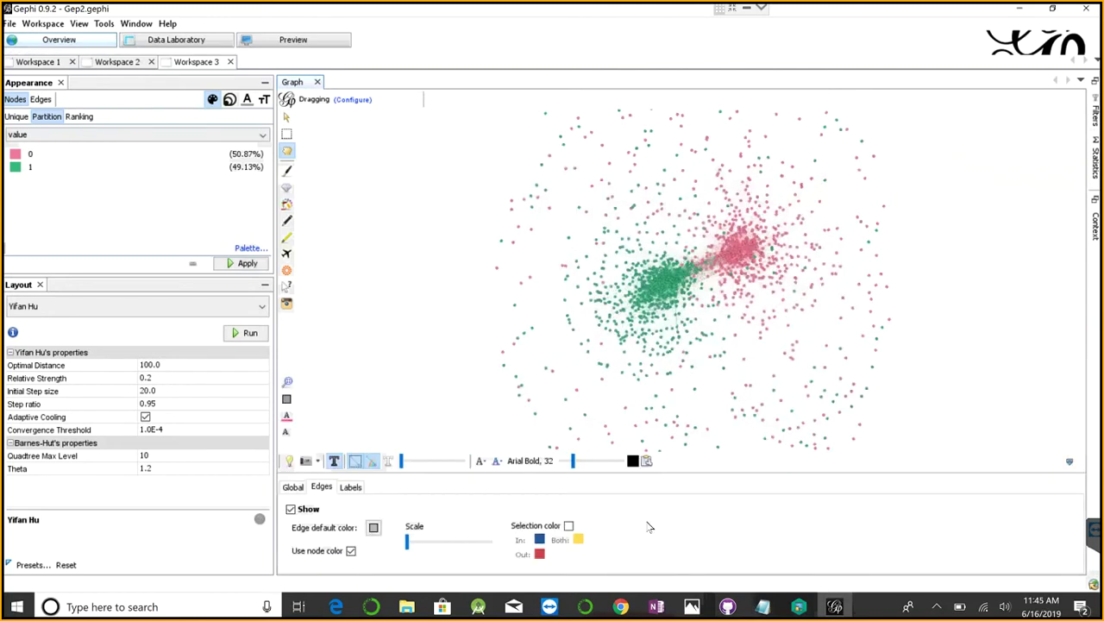
Step: Configure node labels to show the Label and Degree attributes
{"action": "left_click", "coordinate": [350, 488]}
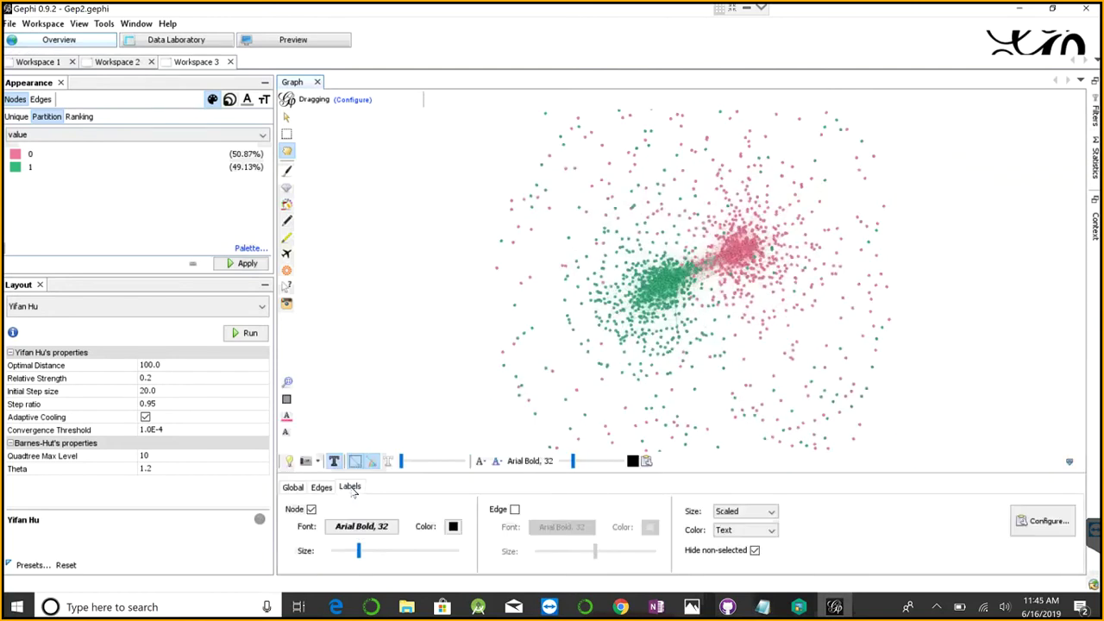
{"action": "left_click", "coordinate": [770, 511]}
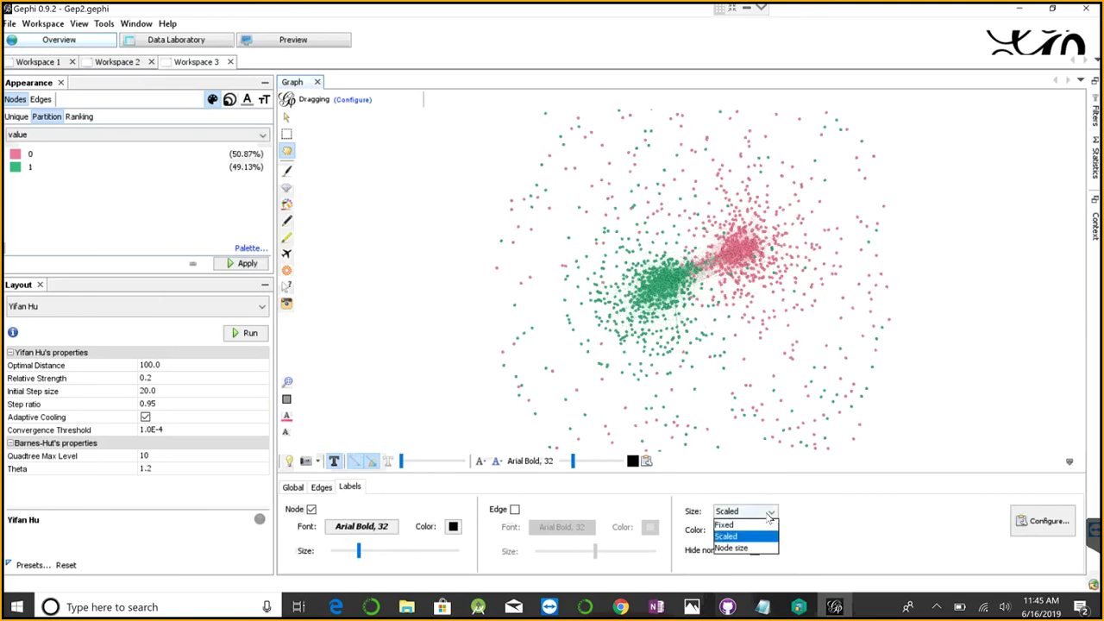
{"action": "left_click", "coordinate": [729, 535]}
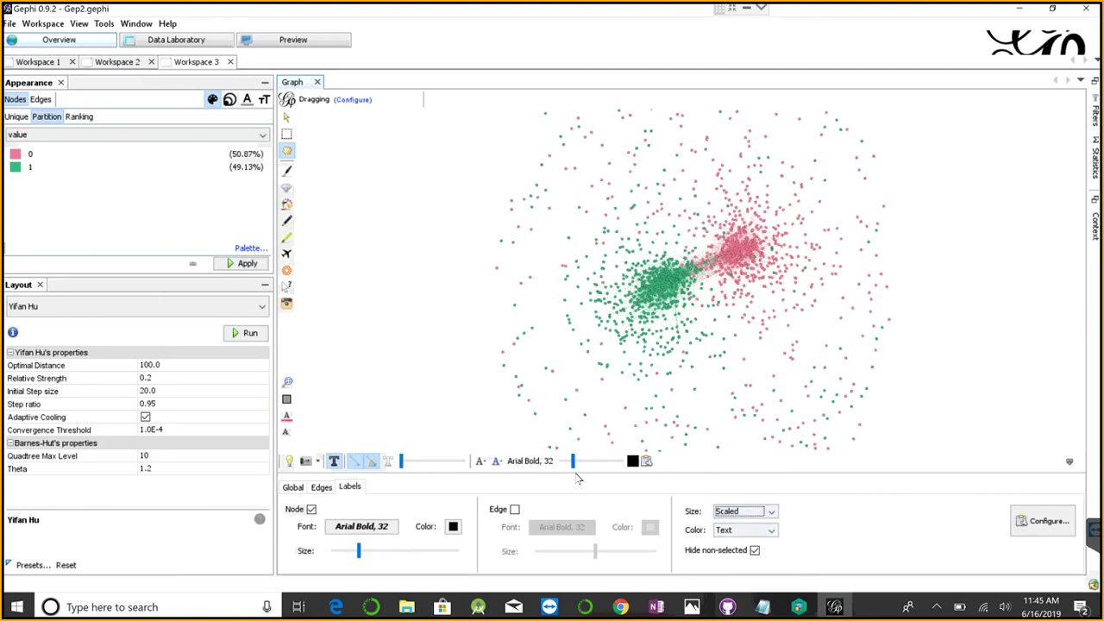
{"action": "left_click", "coordinate": [1044, 527]}
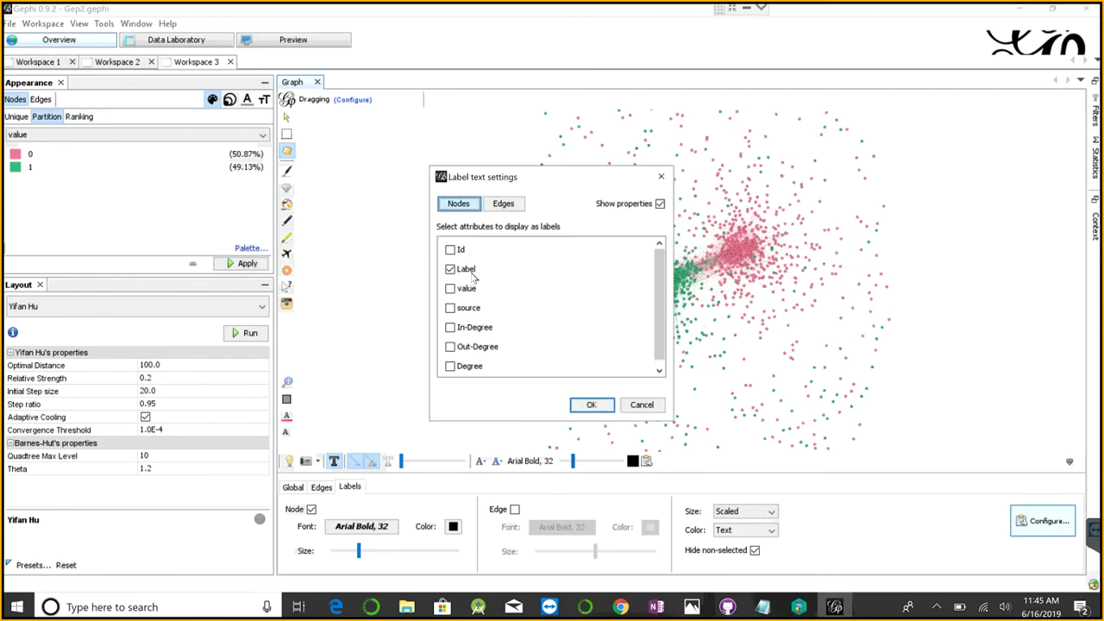
{"action": "left_click", "coordinate": [450, 269]}
{"action": "scroll", "coordinate": [650, 319], "scroll_direction": "down", "scroll_amount": 1}
{"action": "left_click", "coordinate": [450, 361]}
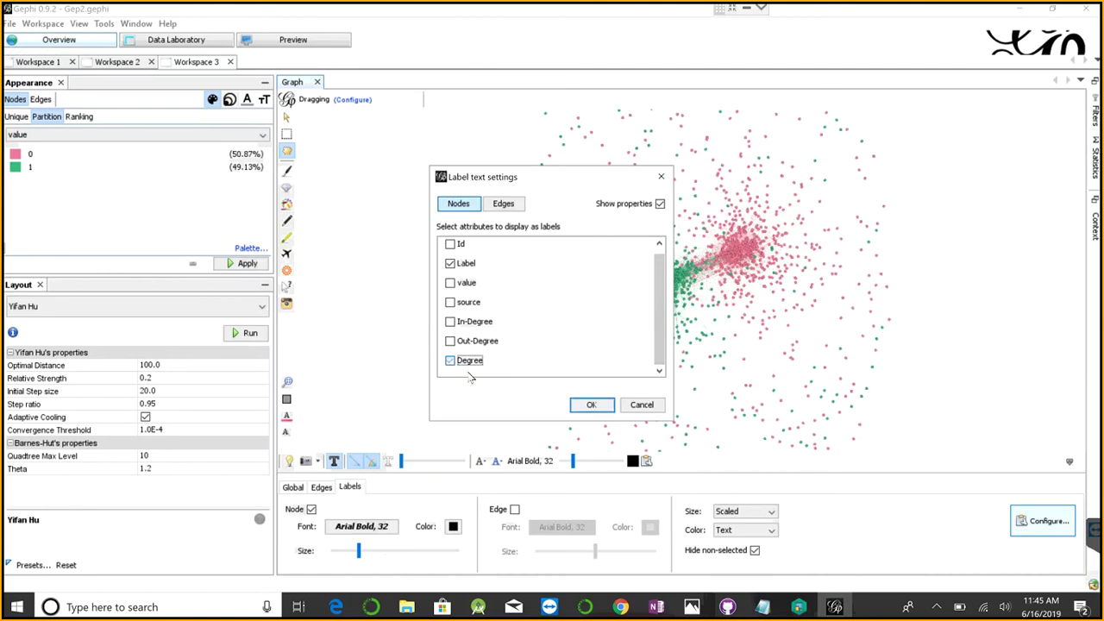
{"action": "left_click", "coordinate": [581, 406]}
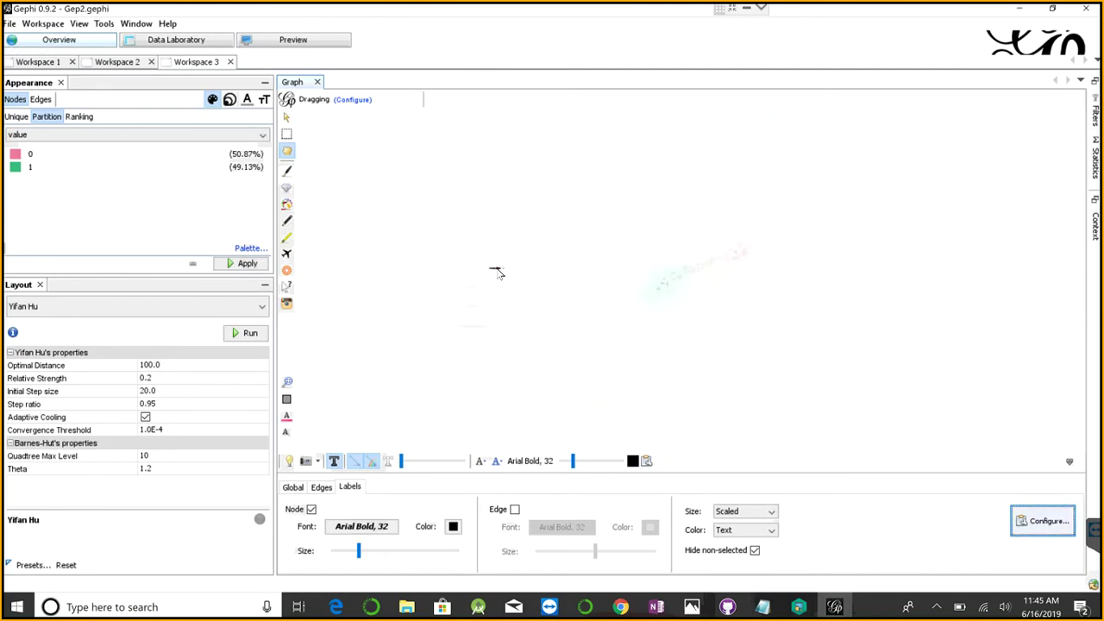
Step: Set the node label size mode to Fixed
{"action": "left_click", "coordinate": [756, 515]}
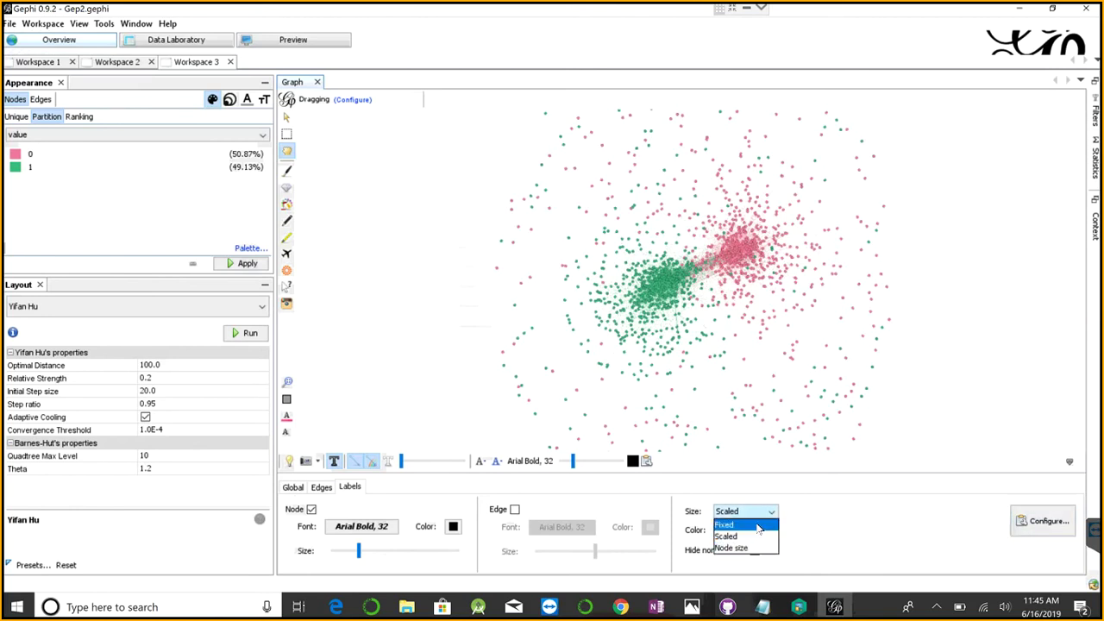
{"action": "left_click", "coordinate": [758, 526]}
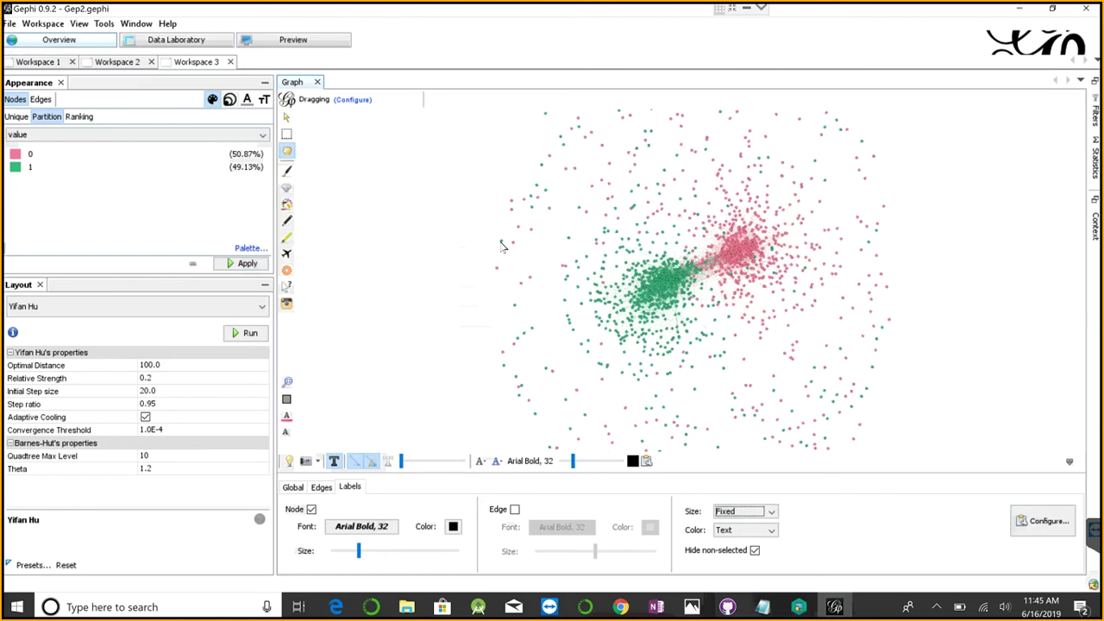
{"action": "mouse_move", "coordinate": [504, 243]}
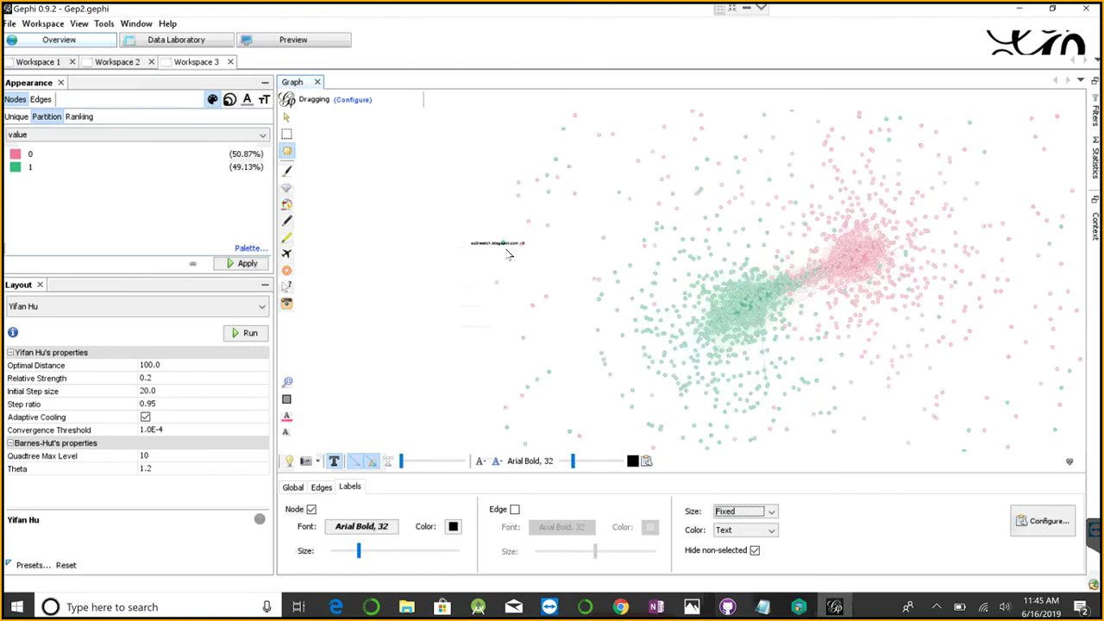
Step: Make label size follow Node size and drag the label Size slider right to enlarge text
{"action": "scroll", "coordinate": [508, 253], "scroll_direction": "up", "scroll_amount": 5}
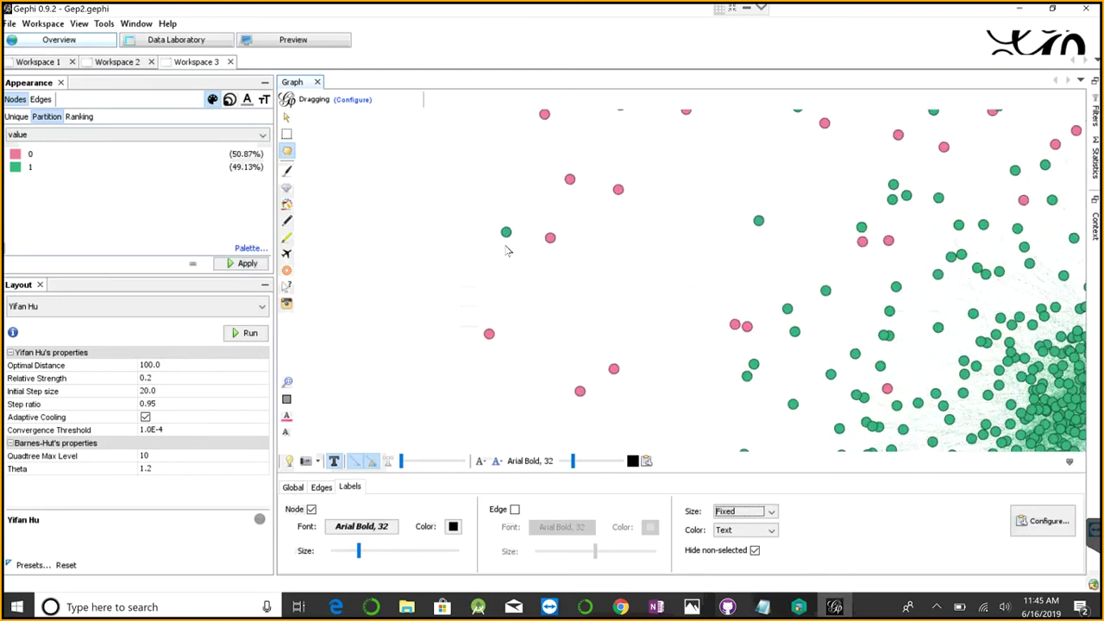
{"action": "left_click", "coordinate": [773, 513]}
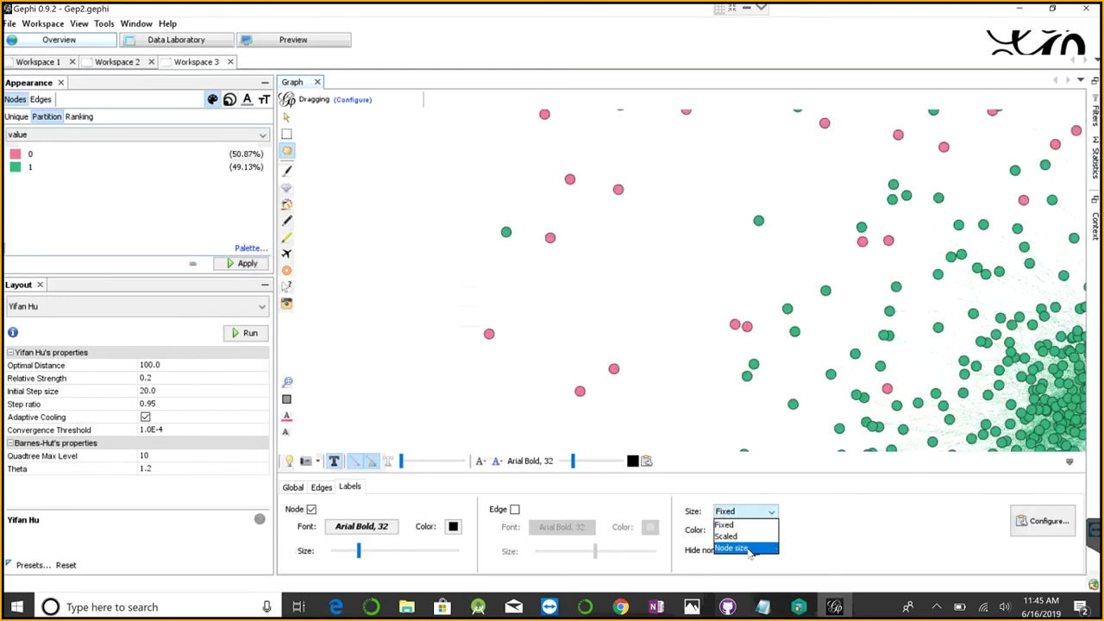
{"action": "left_click", "coordinate": [743, 548]}
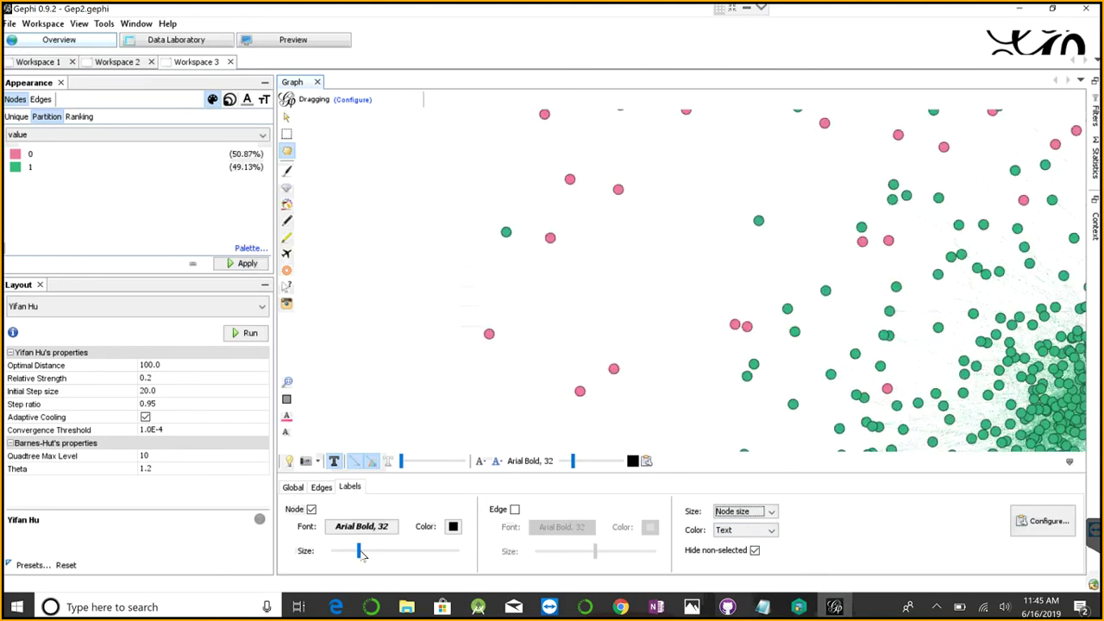
{"action": "left_click_drag", "start_coordinate": [358, 550], "coordinate": [423, 550]}
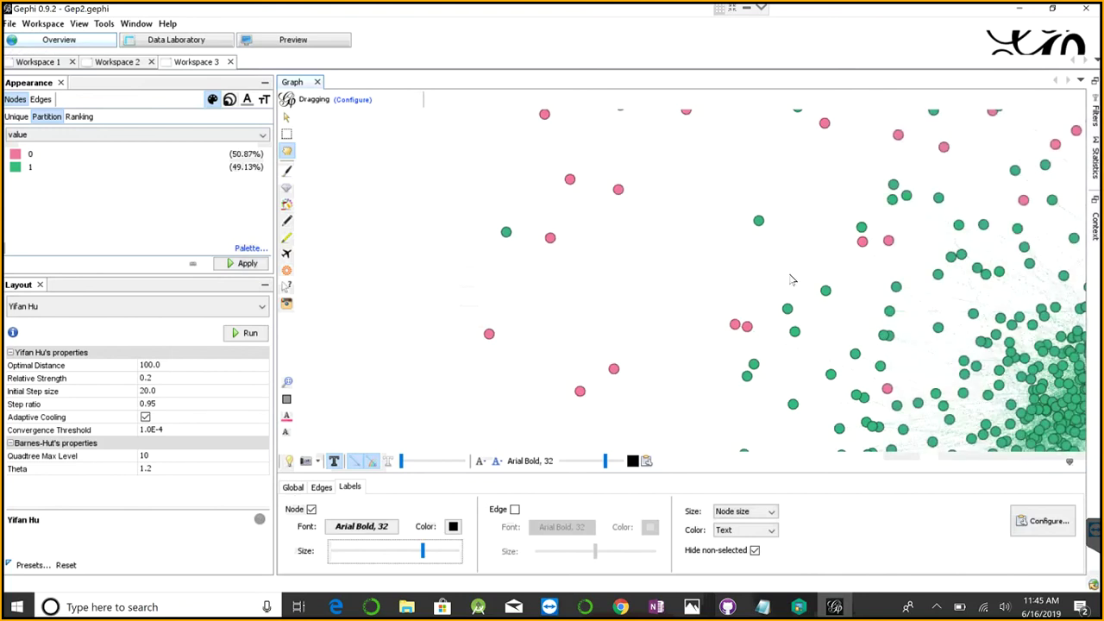
{"action": "scroll", "coordinate": [792, 279], "scroll_direction": "down", "scroll_amount": 3}
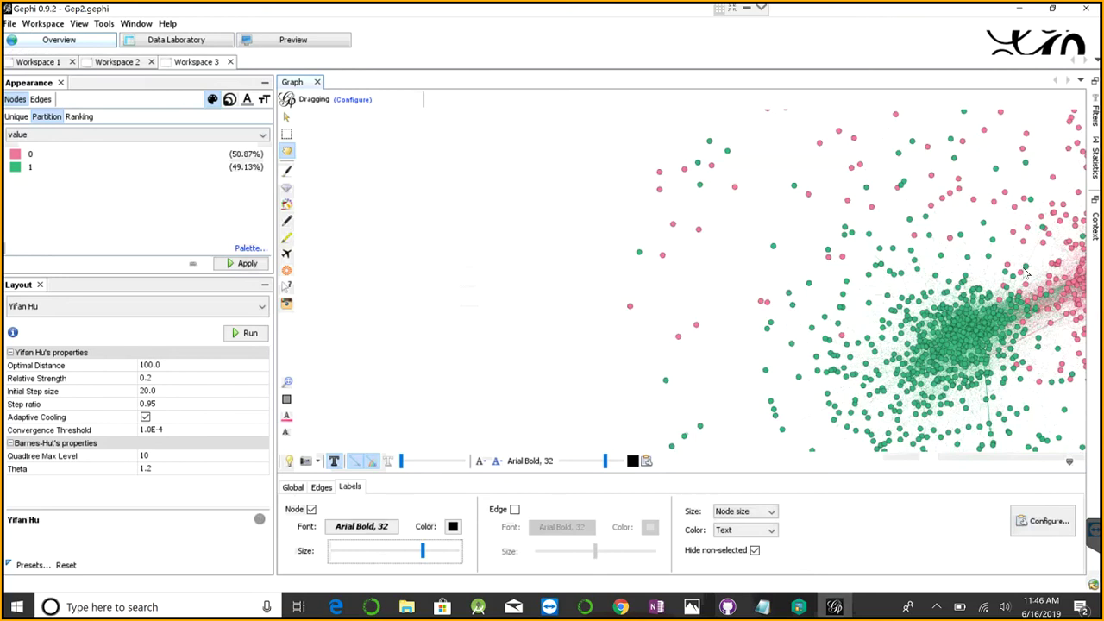
{"action": "scroll", "coordinate": [776, 284], "scroll_direction": "up", "scroll_amount": 5}
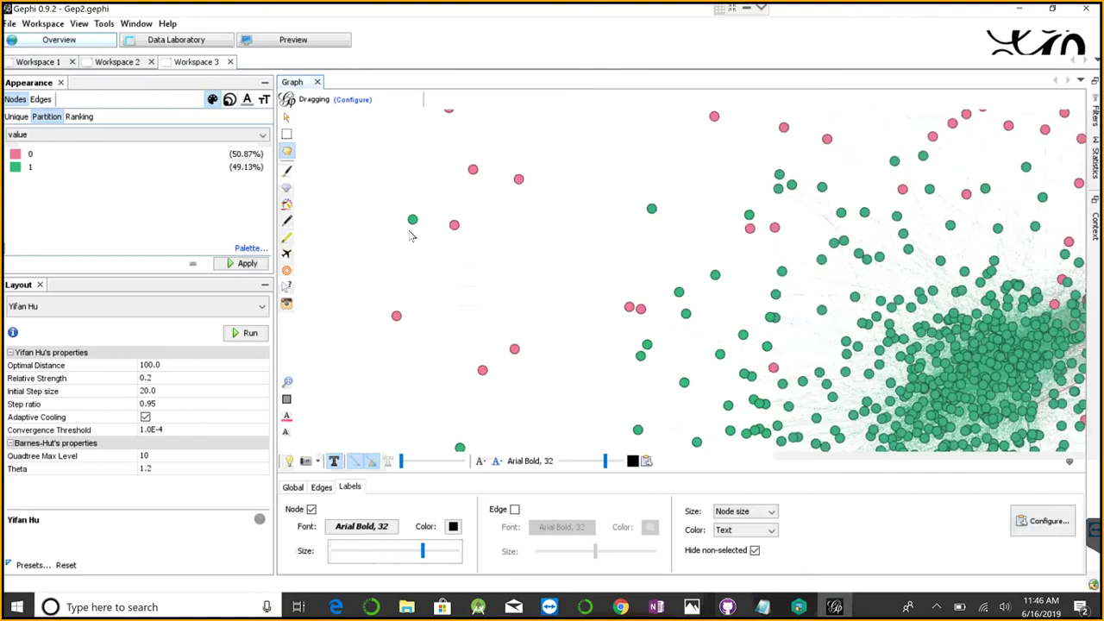
{"action": "left_click", "coordinate": [326, 488]}
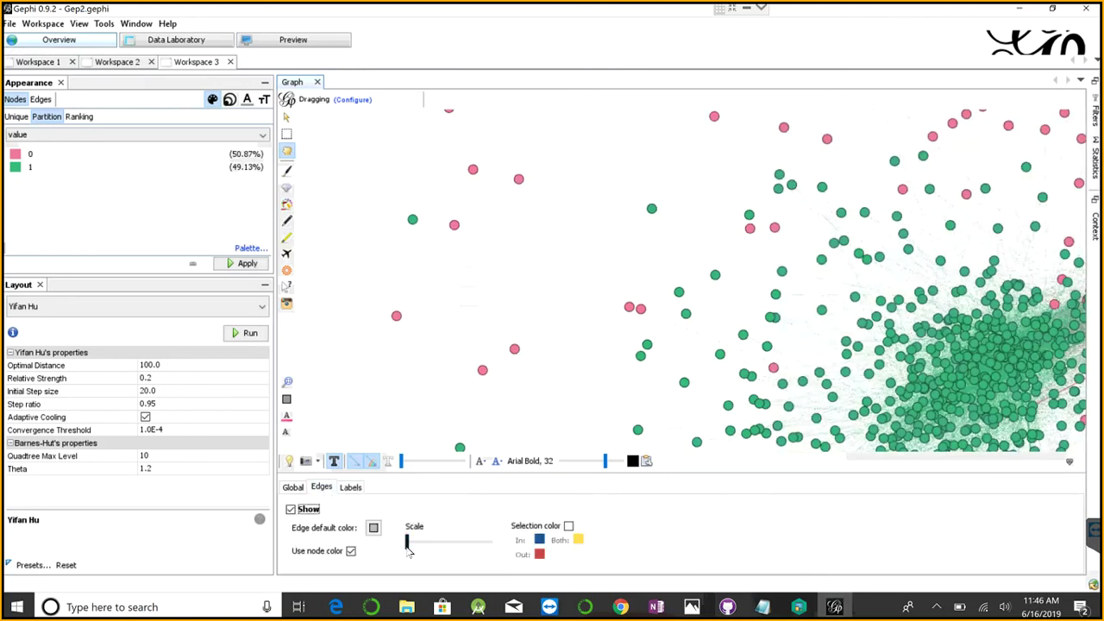
Step: Raise the edge Scale slider for thicker edges and recenter the network in view
{"action": "left_click_drag", "start_coordinate": [409, 551], "coordinate": [417, 548]}
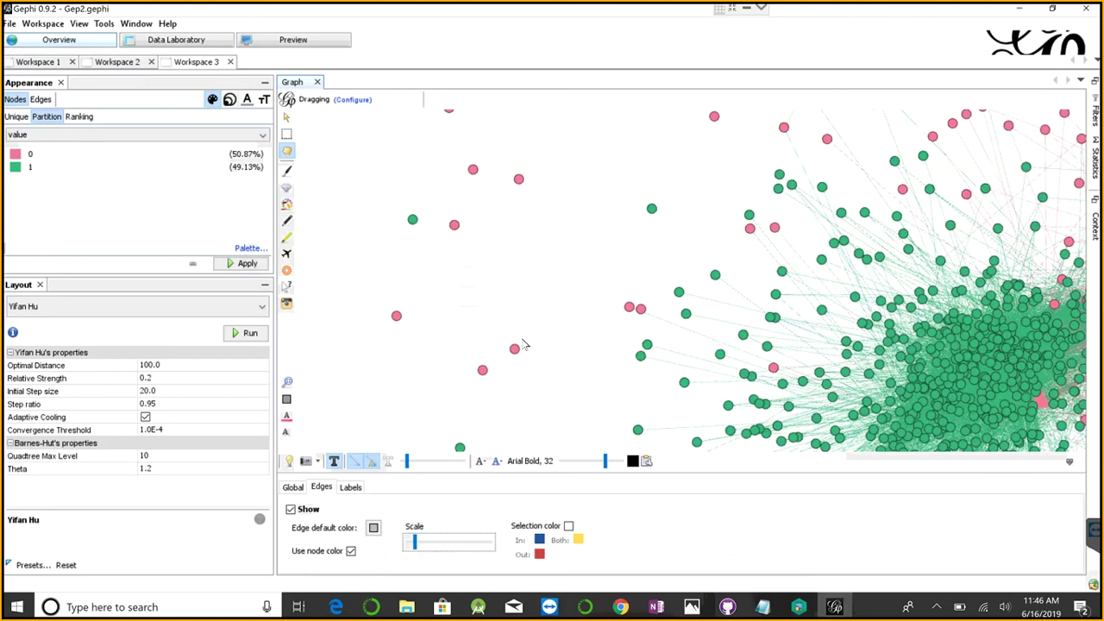
{"action": "left_click", "coordinate": [293, 385]}
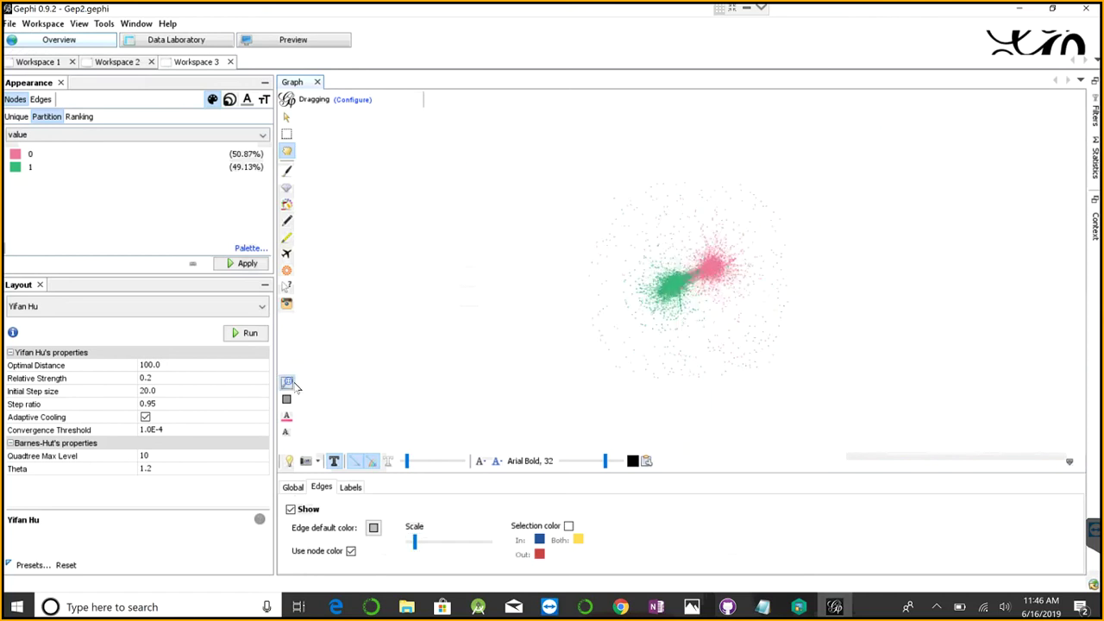